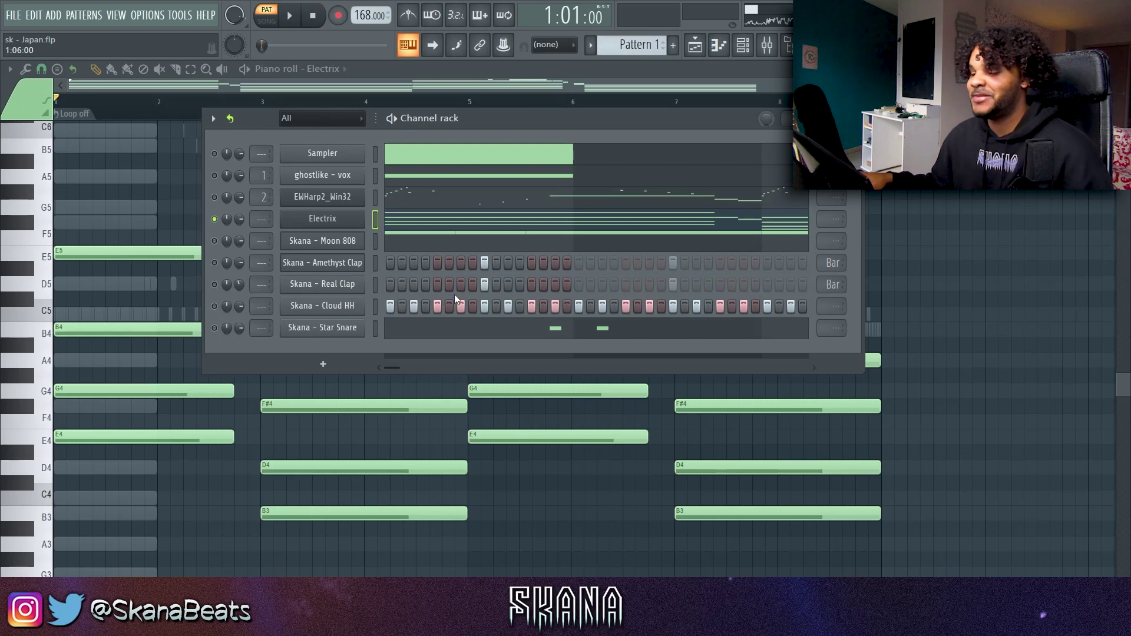
Bring up the mixer, narrow its window and open the Seventh Heaven_2 reverb on Insert 3
{"action": "right_click", "coordinate": [894, 161]}
{"action": "left_click", "coordinate": [1123, 69]}
{"action": "left_click", "coordinate": [767, 49]}
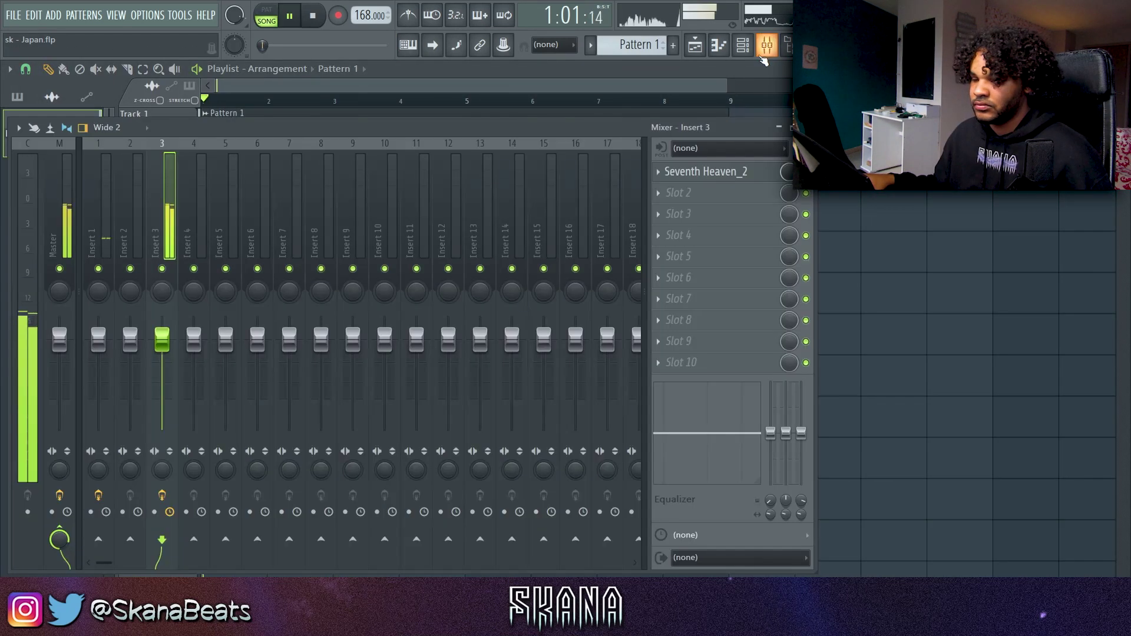
{"action": "key", "text": "space"}
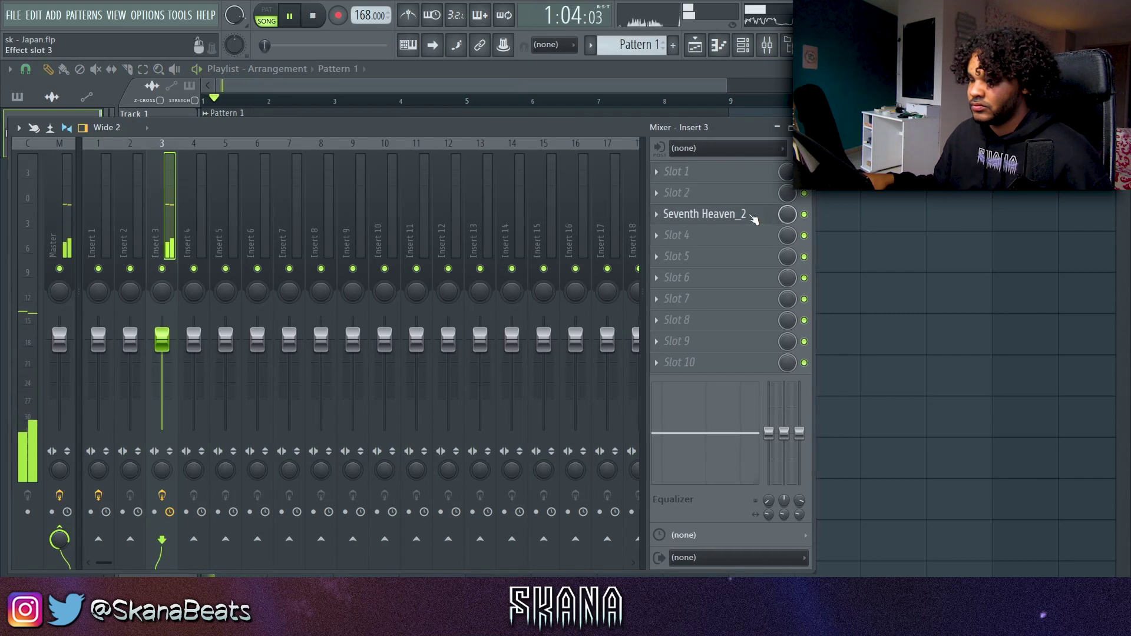
{"action": "left_click_drag", "start_coordinate": [665, 128], "coordinate": [824, 103]}
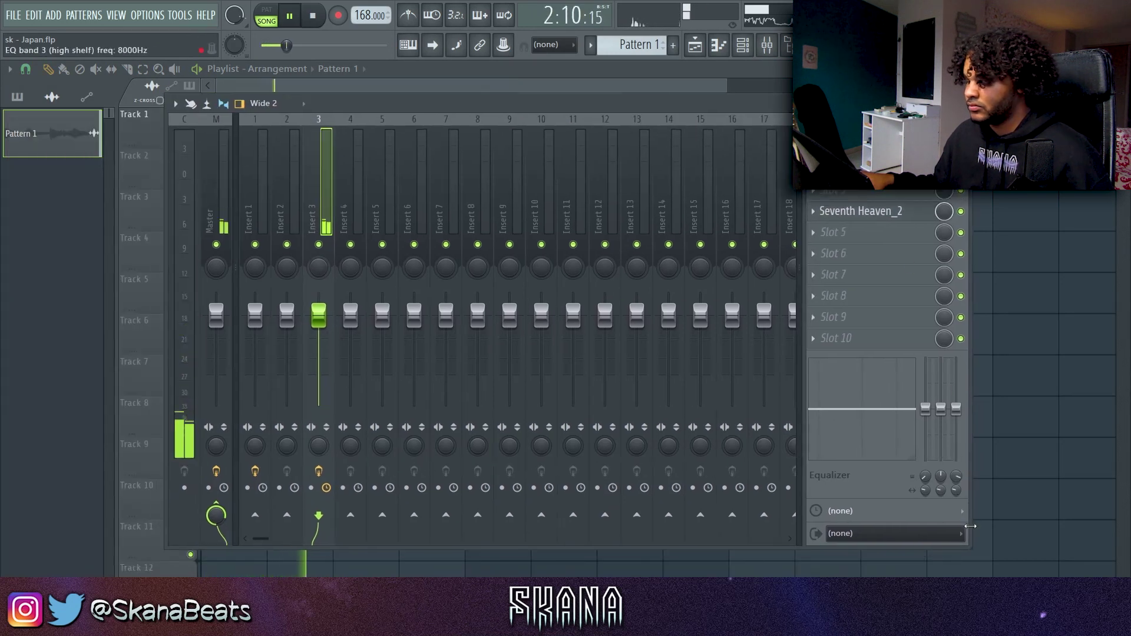
{"action": "left_click_drag", "start_coordinate": [969, 545], "coordinate": [869, 529]}
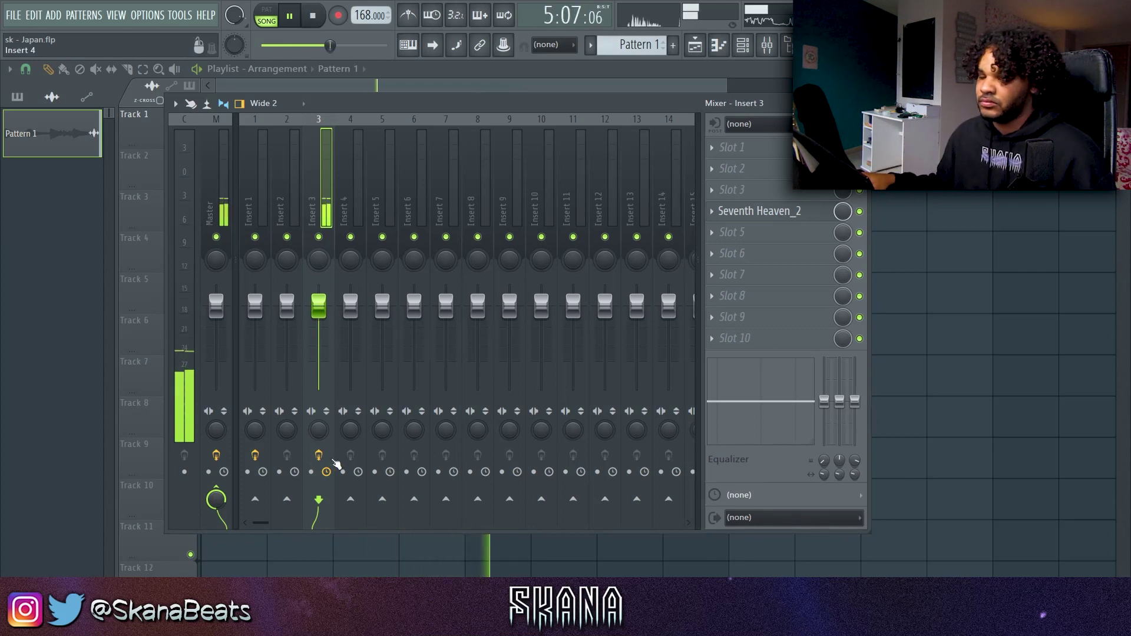
{"action": "left_click", "coordinate": [760, 212]}
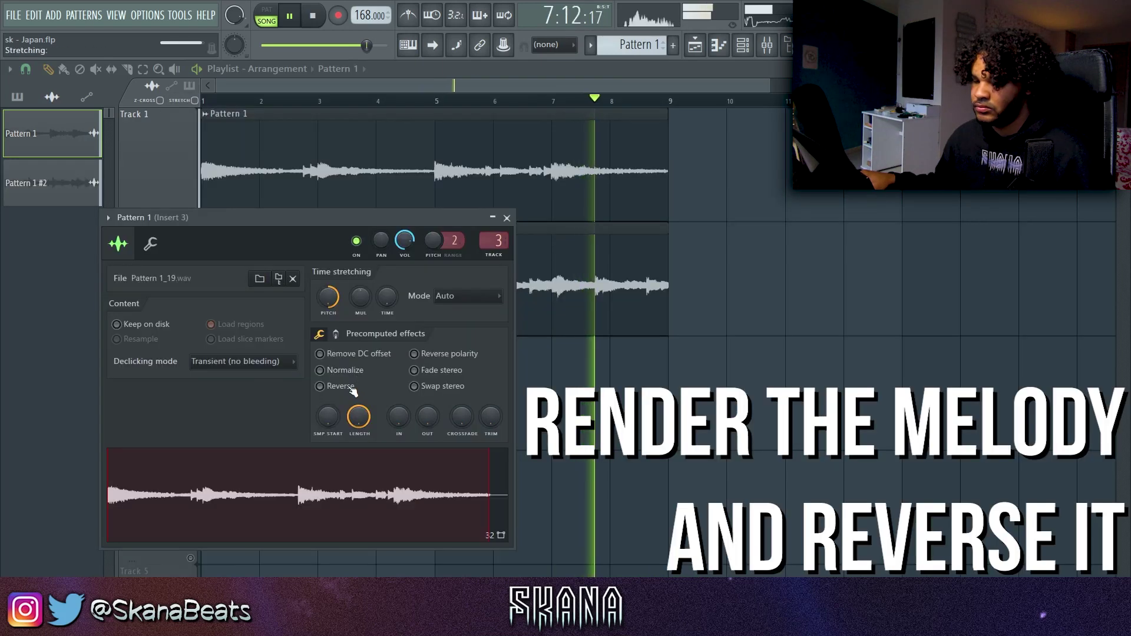
Reverse the rendered Pattern 1 clip and slip its audio slightly earlier, with the Pattern 1 #2 track muted
{"action": "left_click", "coordinate": [340, 387]}
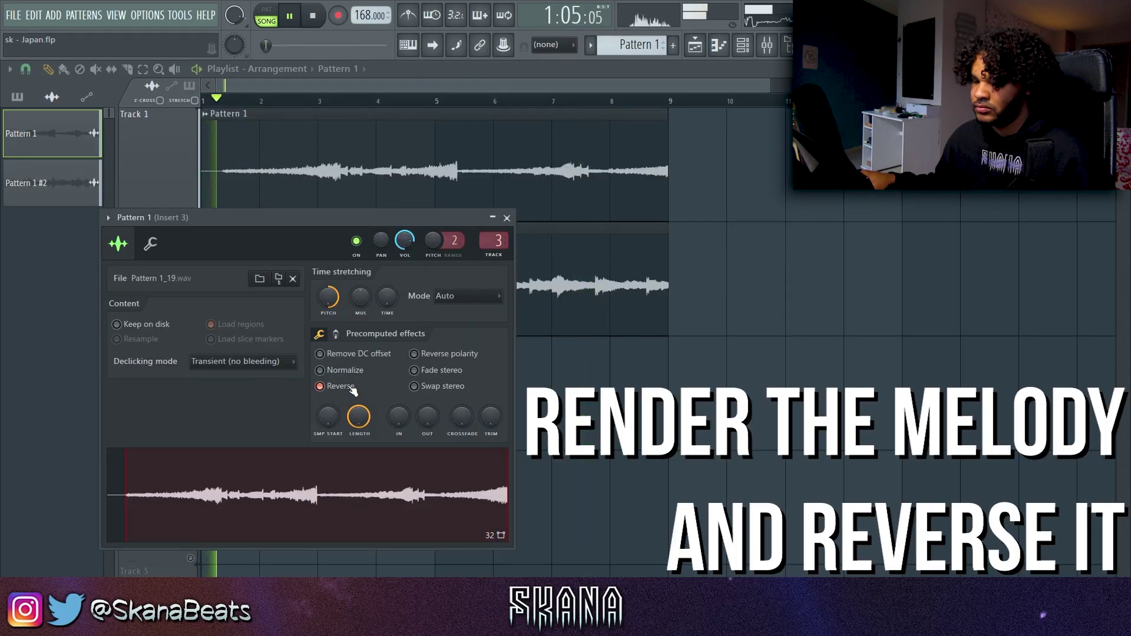
{"action": "key", "text": "Escape"}
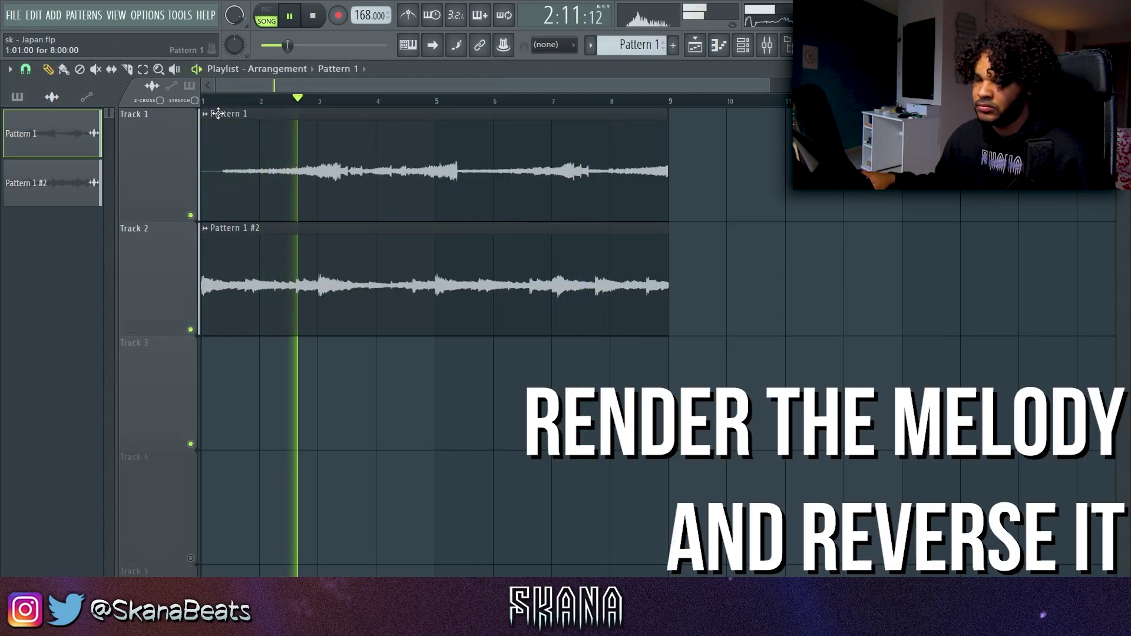
{"action": "left_click", "coordinate": [190, 330]}
{"action": "left_click", "coordinate": [112, 69]}
{"action": "mouse_move", "coordinate": [442, 155]}
{"action": "left_mouse_down"}
{"action": "mouse_move", "coordinate": [384, 155]}
{"action": "mouse_move", "coordinate": [425, 154]}
{"action": "left_mouse_up"}
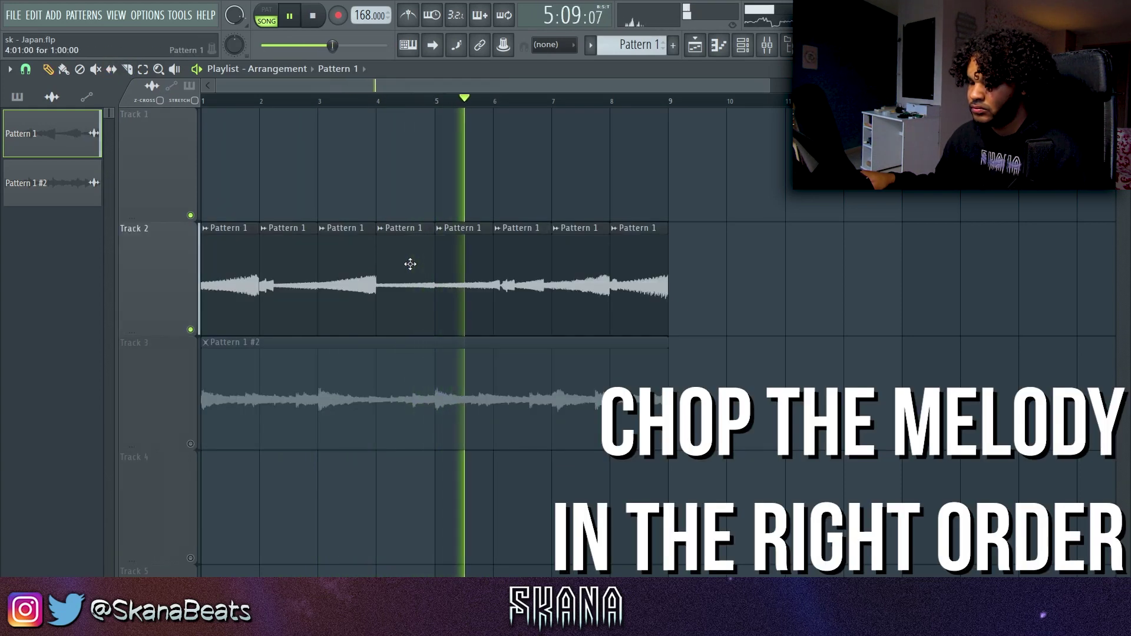
Replace the bar 5 and bar 8 slices of the reversed melody on Track 2 with other one-bar slices
{"action": "left_click", "coordinate": [448, 177]}
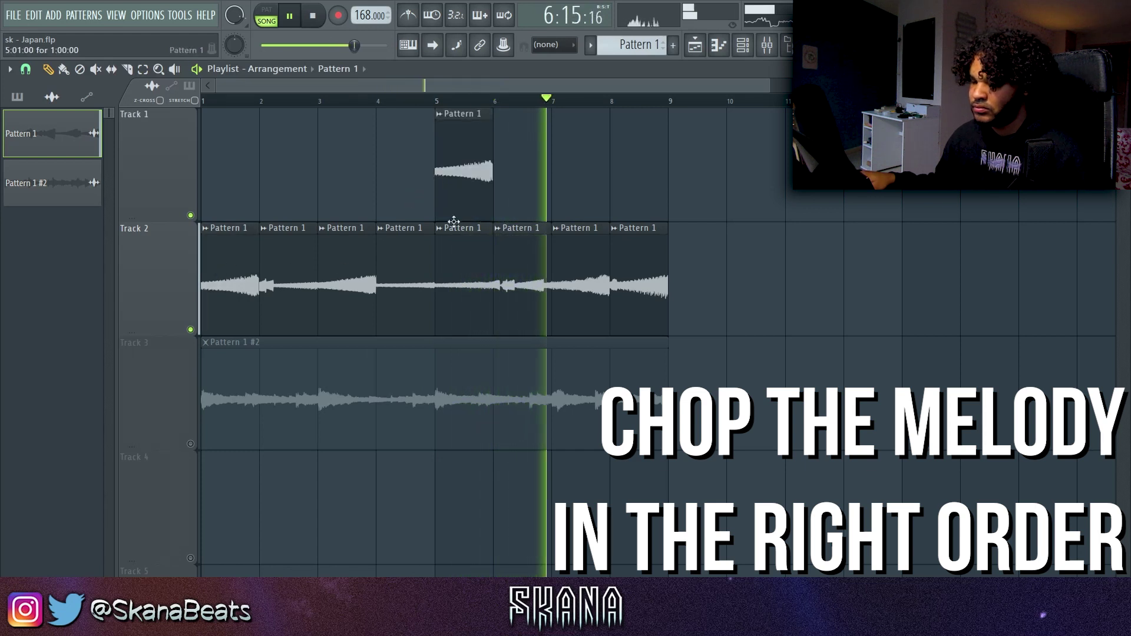
{"action": "right_click", "coordinate": [469, 250]}
{"action": "left_click", "coordinate": [653, 142]}
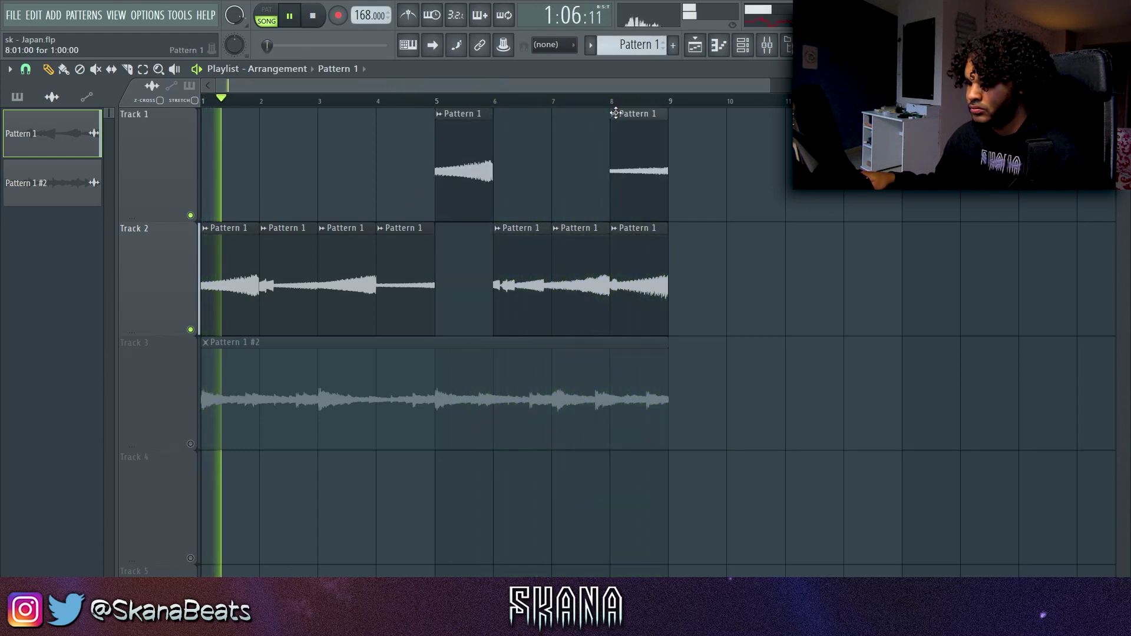
{"action": "right_click", "coordinate": [639, 260]}
{"action": "left_click_drag", "start_coordinate": [640, 168], "coordinate": [641, 259]}
{"action": "left_click_drag", "start_coordinate": [444, 162], "coordinate": [477, 312]}
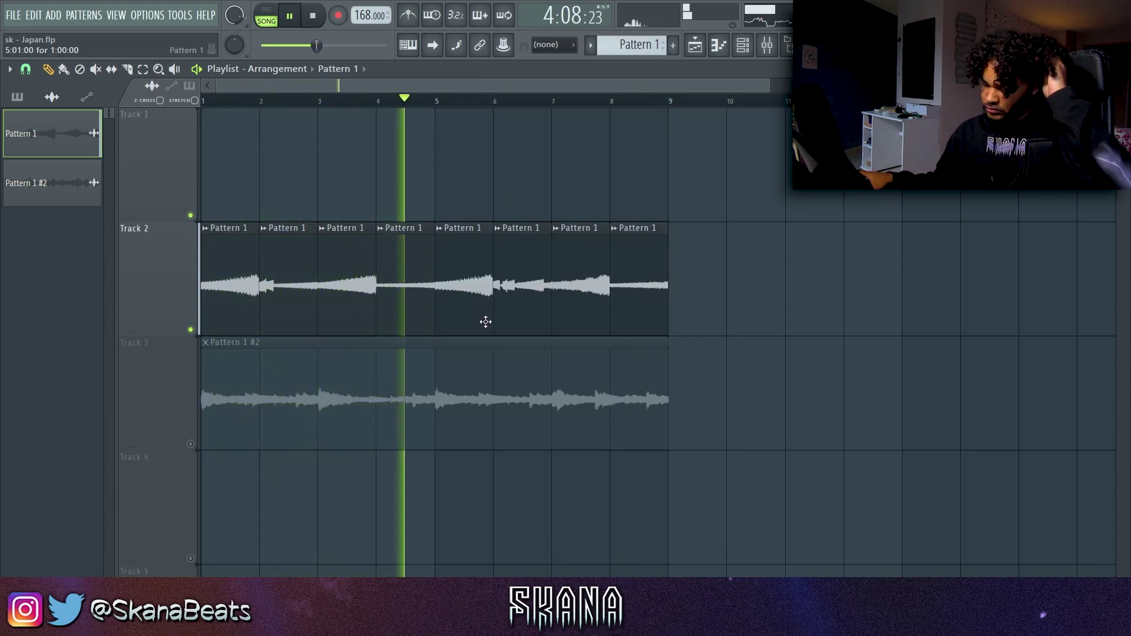
Select all eight reversed Pattern 1 slices on Track 2 and consolidate them into one audio clip
{"action": "double_click", "coordinate": [470, 269]}
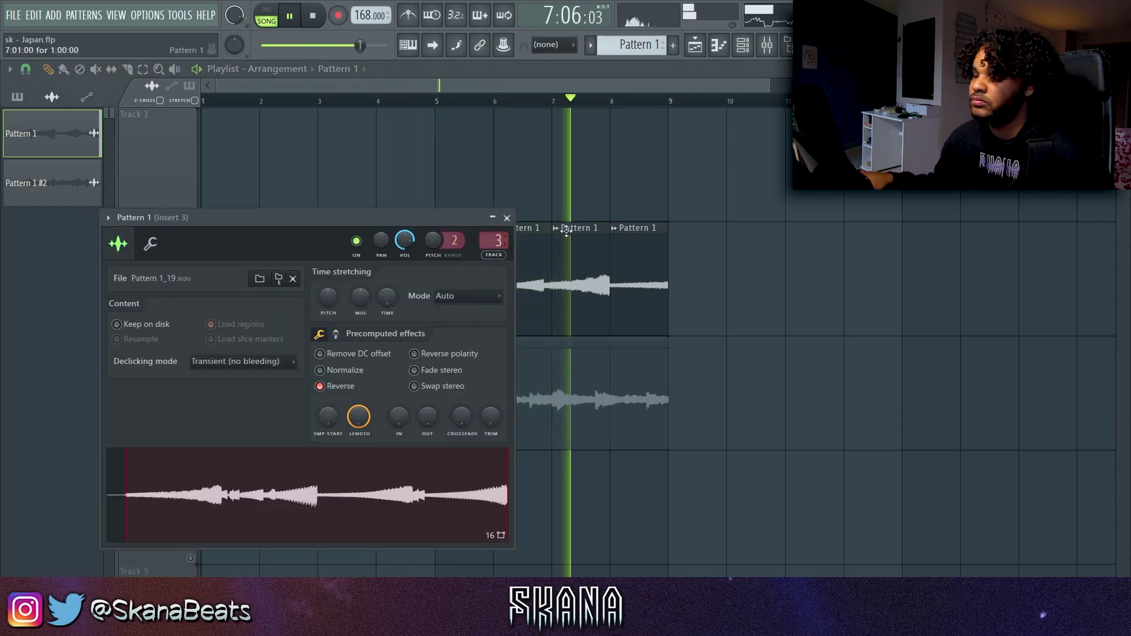
{"action": "left_click_drag", "start_coordinate": [828, 280], "coordinate": [109, 270], "text": "ctrl"}
{"action": "left_click_drag", "start_coordinate": [108, 270], "coordinate": [138, 254], "text": "ctrl"}
{"action": "key", "text": "ctrl+alt+c"}
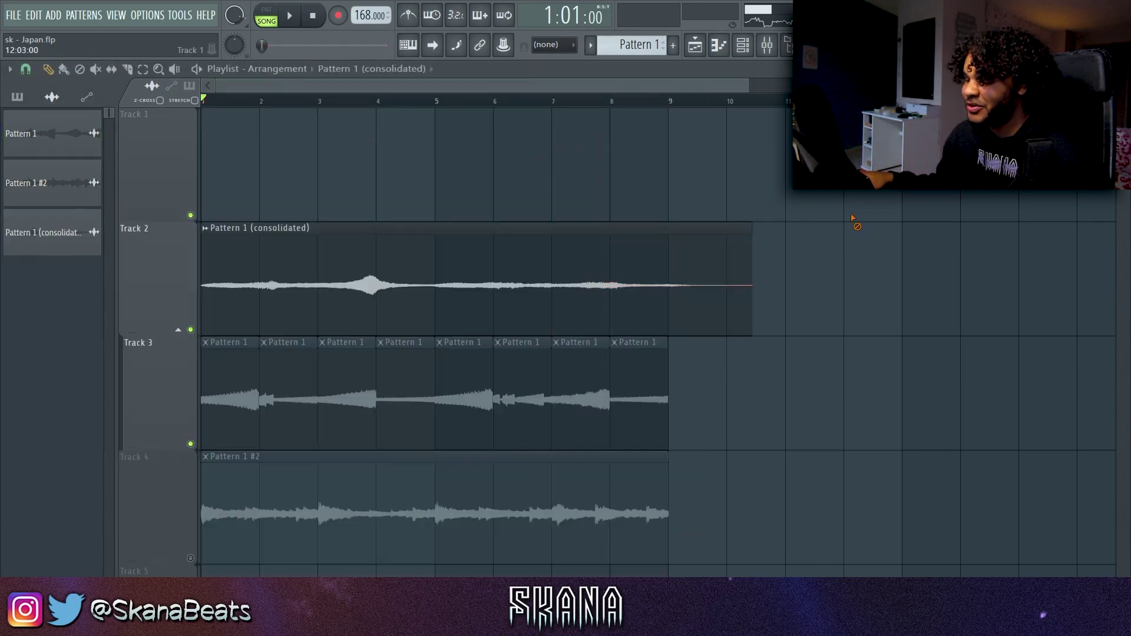
Open the consolidated clip in the Edison audio editor and resample it to a sample rate of 1000 Hz
{"action": "double_click", "coordinate": [588, 298]}
{"action": "right_click", "coordinate": [374, 498]}
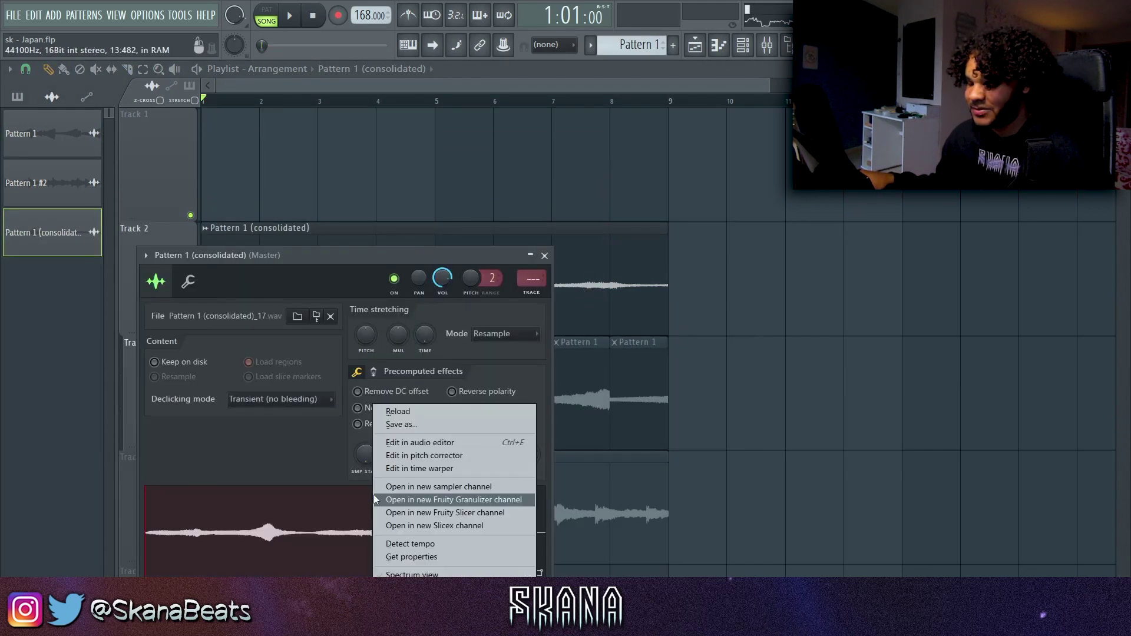
{"action": "left_click", "coordinate": [419, 442]}
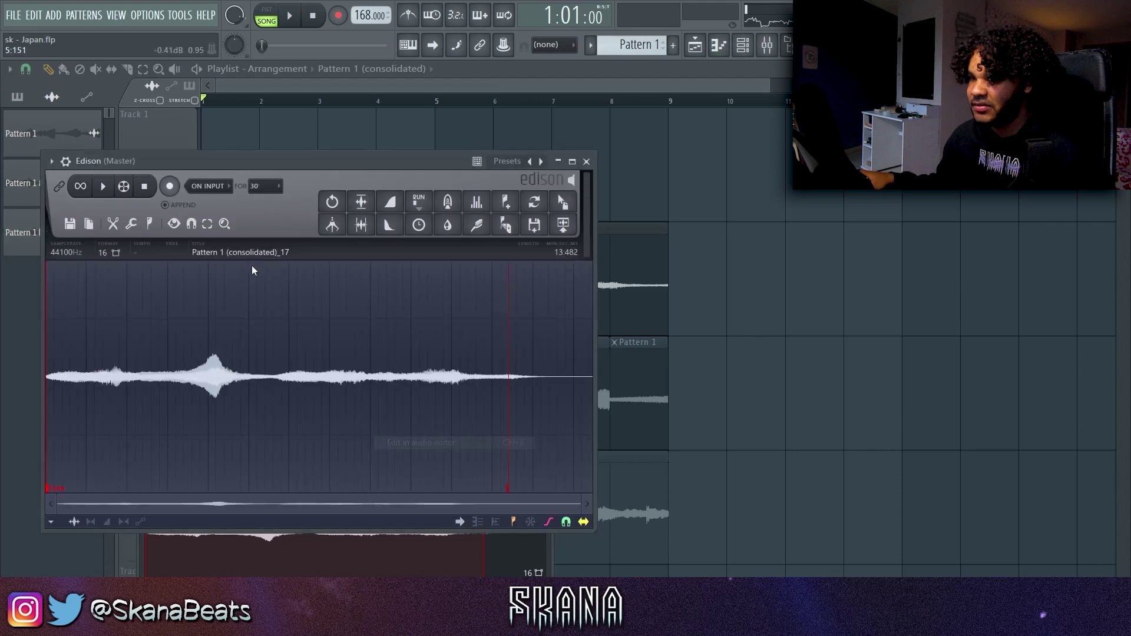
{"action": "left_click", "coordinate": [83, 253]}
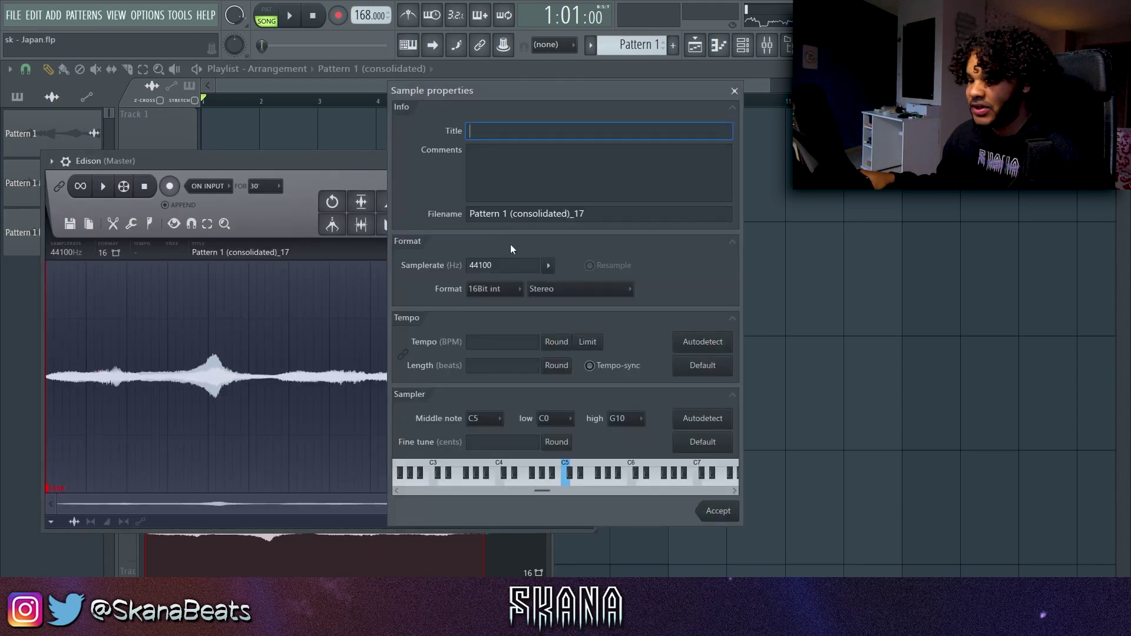
{"action": "type", "text": "1000"}
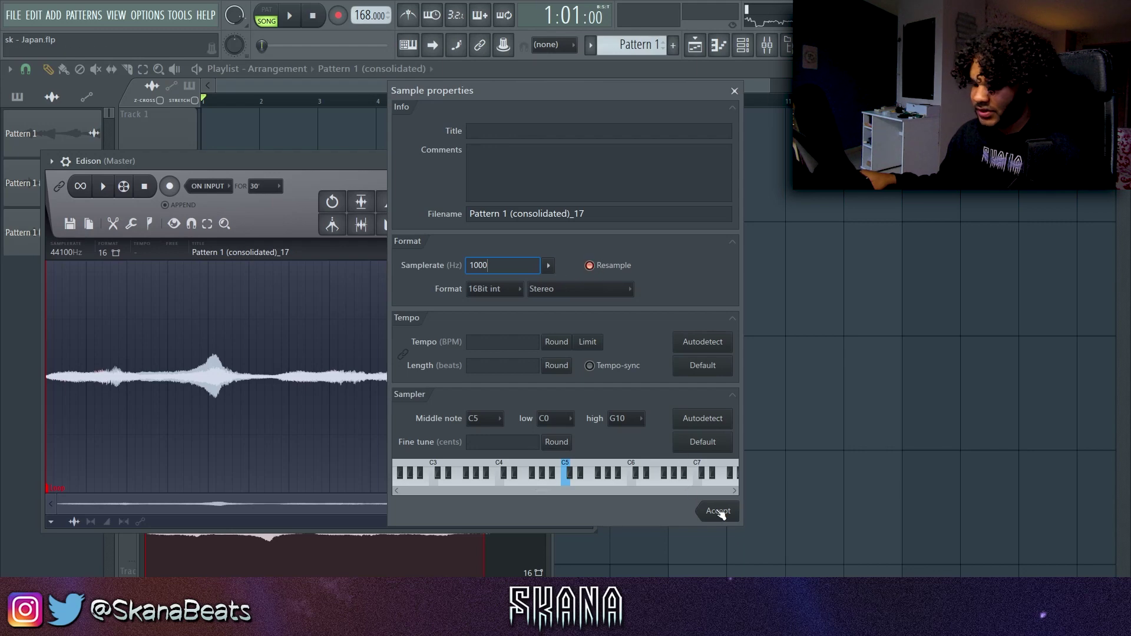
{"action": "left_click", "coordinate": [719, 511]}
Place the resampled audio from Edison on Track 1 at bar 1 and consolidate it
{"action": "left_click_drag", "start_coordinate": [563, 202], "coordinate": [718, 211]}
{"action": "left_click_drag", "start_coordinate": [778, 185], "coordinate": [251, 185]}
{"action": "left_click_drag", "start_coordinate": [501, 185], "coordinate": [380, 183]}
{"action": "key", "text": "ctrl+alt+c"}
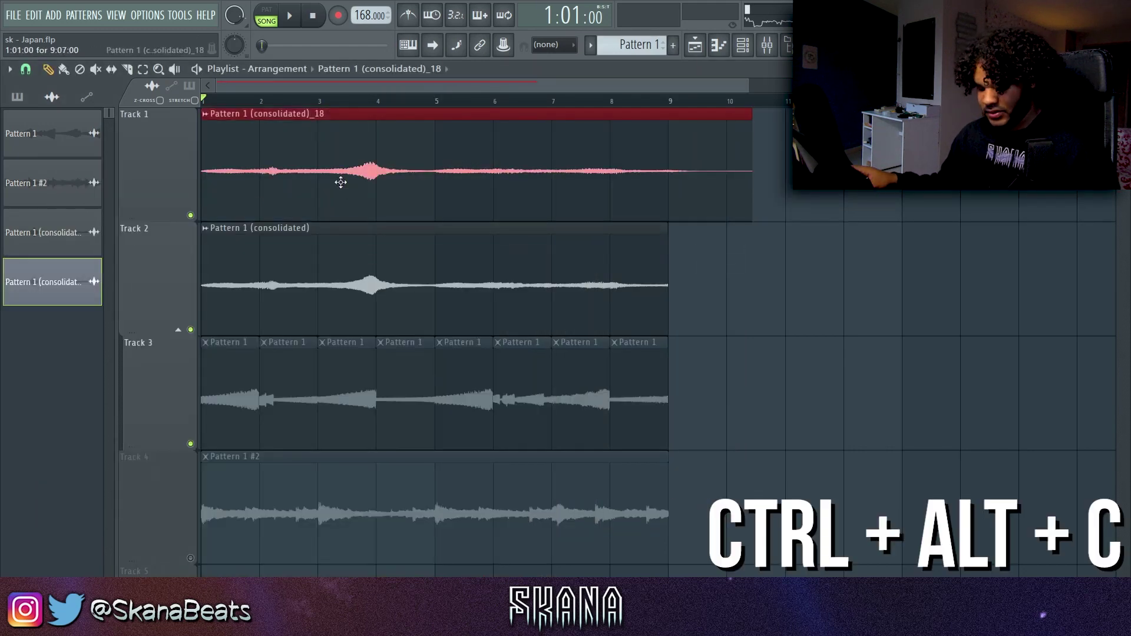
{"action": "key", "text": "Return"}
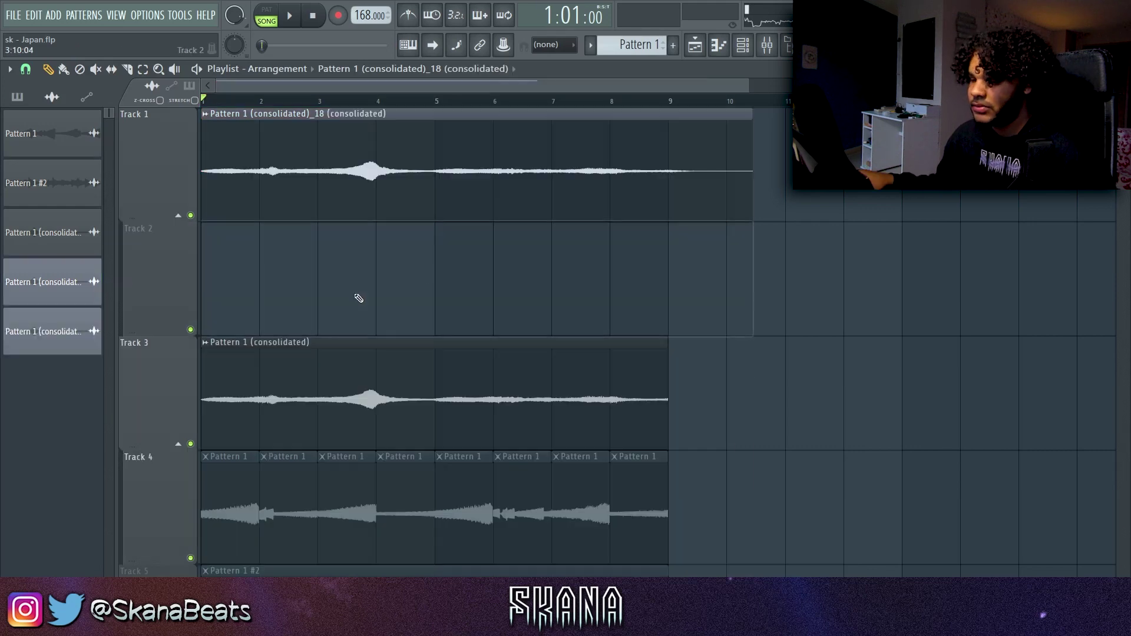
Mute the old consolidated clip's Track 3, start playback and trim the new Track 1 clip at bar 9
{"action": "left_click", "coordinate": [190, 444]}
{"action": "key", "text": "space"}
{"action": "key", "text": "c"}
{"action": "left_click_drag", "start_coordinate": [669, 150], "coordinate": [668, 245]}
{"action": "key", "text": "p"}
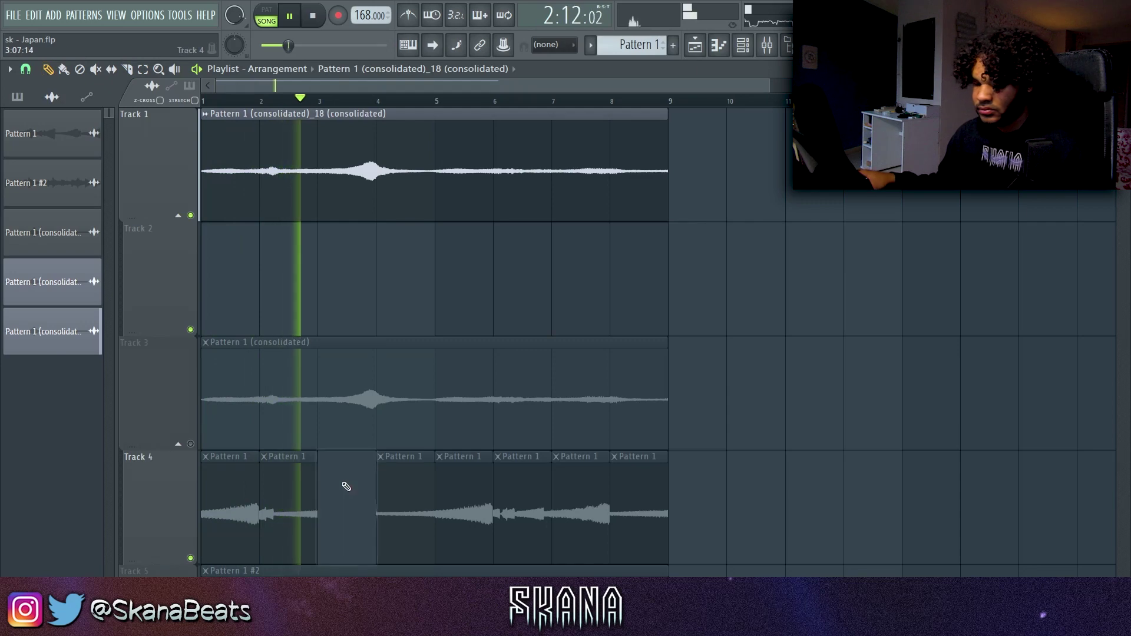
Delete the old consolidated clip on Track 3 and all the reversed slices on Track 4
{"action": "right_click", "coordinate": [360, 393]}
{"action": "scroll", "coordinate": [360, 392], "scroll_direction": "down", "scroll_amount": 2}
{"action": "scroll", "coordinate": [361, 372], "scroll_direction": "up", "scroll_amount": 1}
{"action": "scroll", "coordinate": [361, 371], "scroll_direction": "down", "scroll_amount": 2}
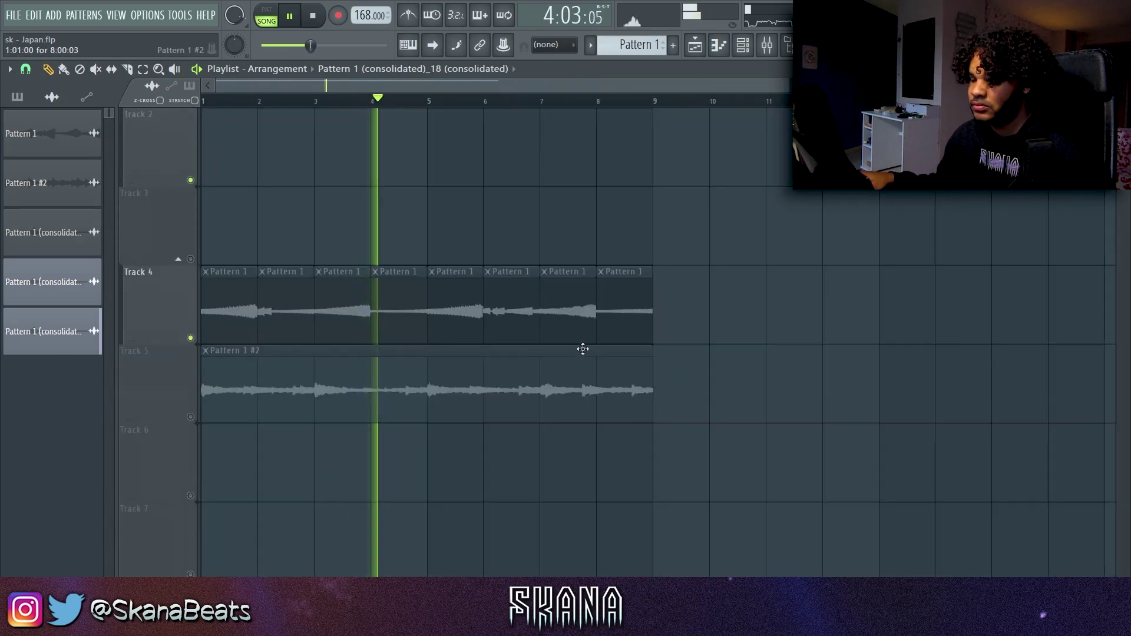
{"action": "left_click_drag", "start_coordinate": [625, 315], "coordinate": [157, 313]}
{"action": "scroll", "coordinate": [152, 309], "scroll_direction": "up", "scroll_amount": 1}
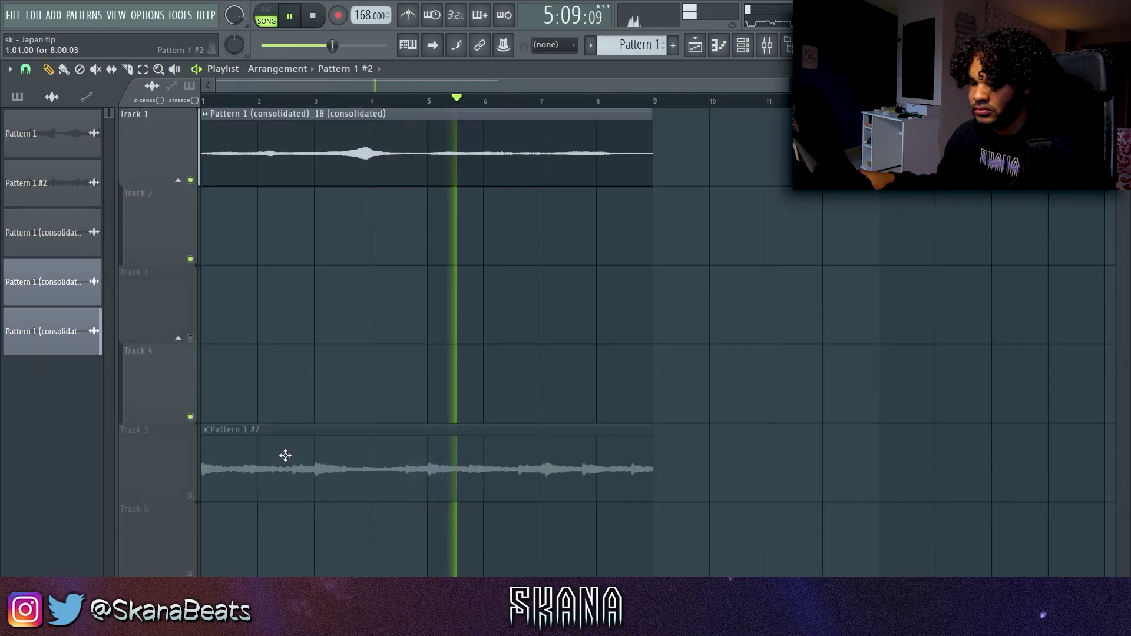
Move the Pattern 1 #2 clip up to Track 3 and ungroup Tracks 2 and 4 from the tracks above them
{"action": "left_click_drag", "start_coordinate": [285, 465], "coordinate": [247, 308]}
{"action": "right_click", "coordinate": [171, 188]}
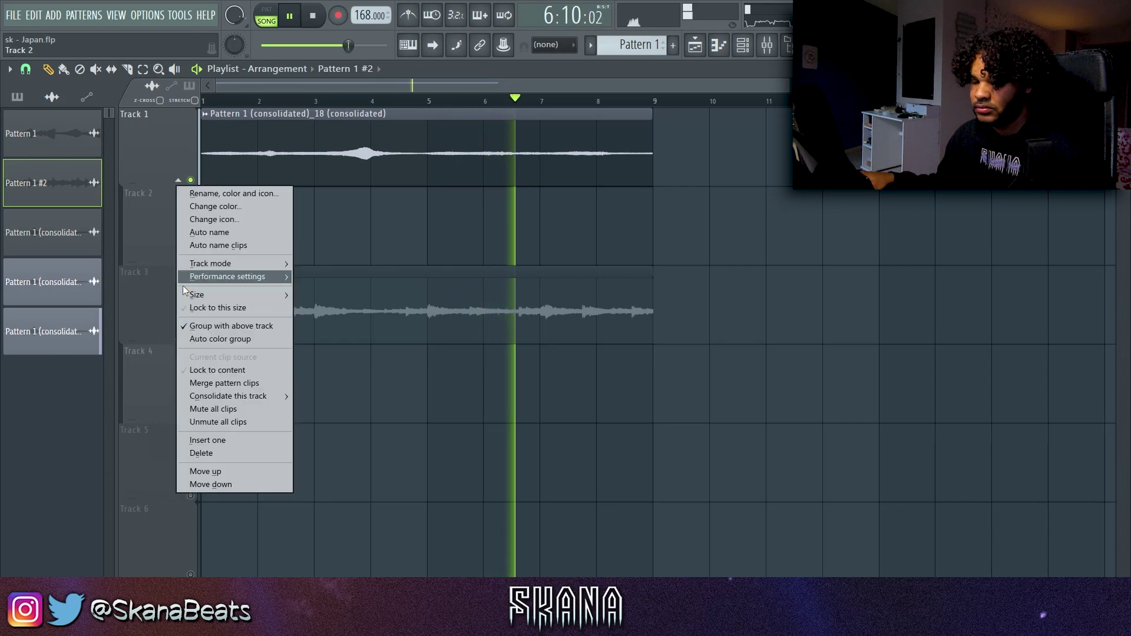
{"action": "left_click", "coordinate": [209, 324]}
{"action": "right_click", "coordinate": [151, 381]}
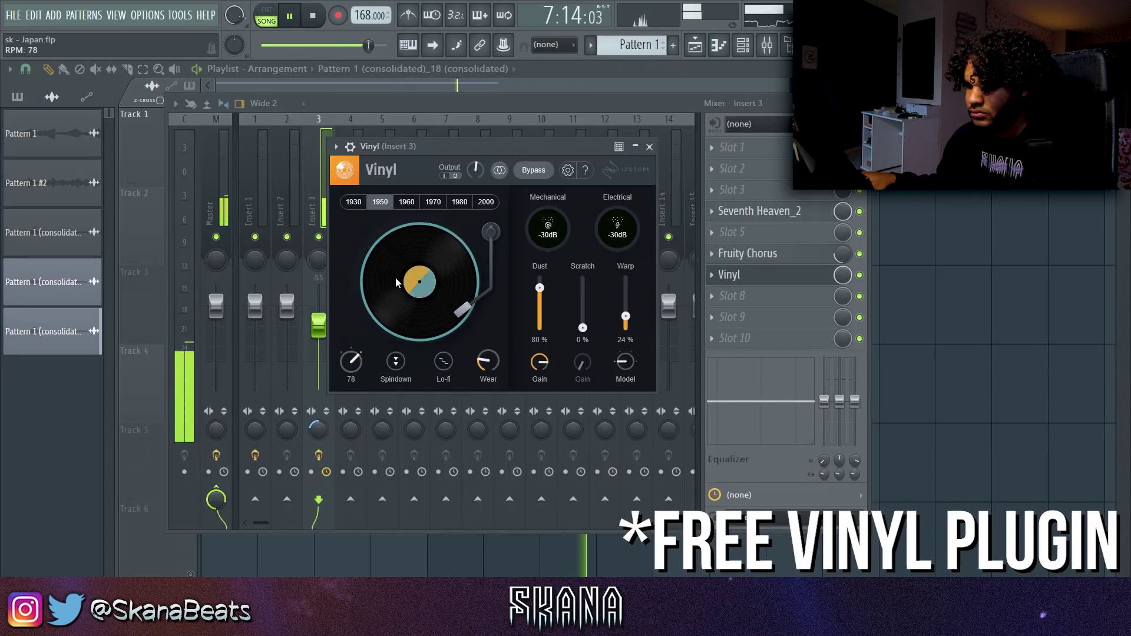
Set the Vinyl effect on Insert 3 to the 1960 era with mechanical noise at 8 dB
{"action": "left_click", "coordinate": [407, 202]}
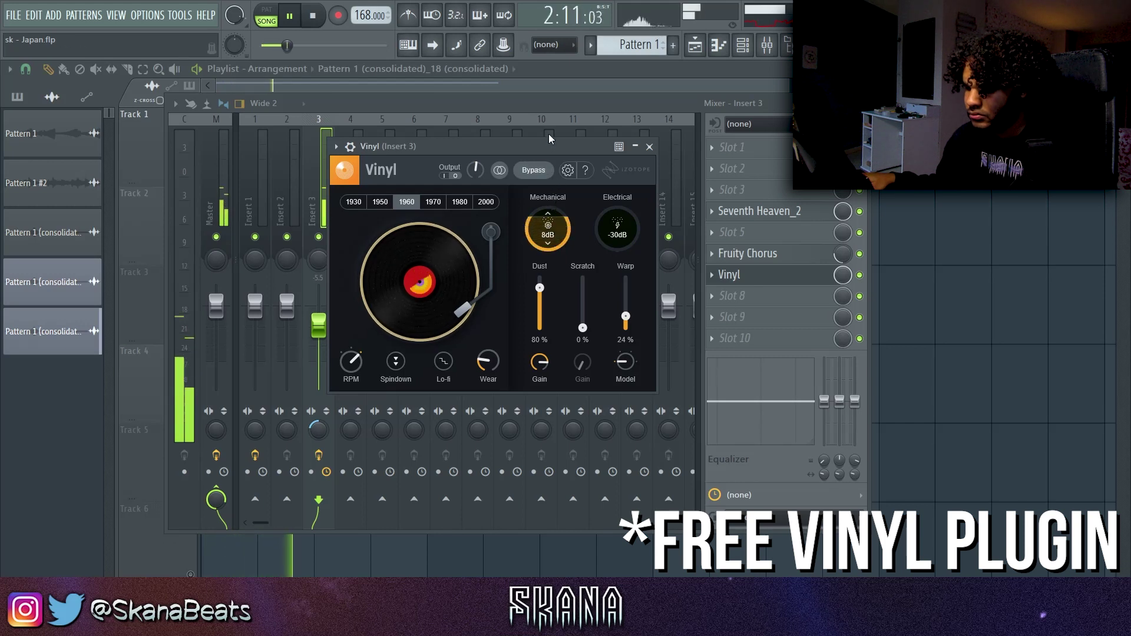
{"action": "left_click_drag", "start_coordinate": [551, 147], "coordinate": [564, 224]}
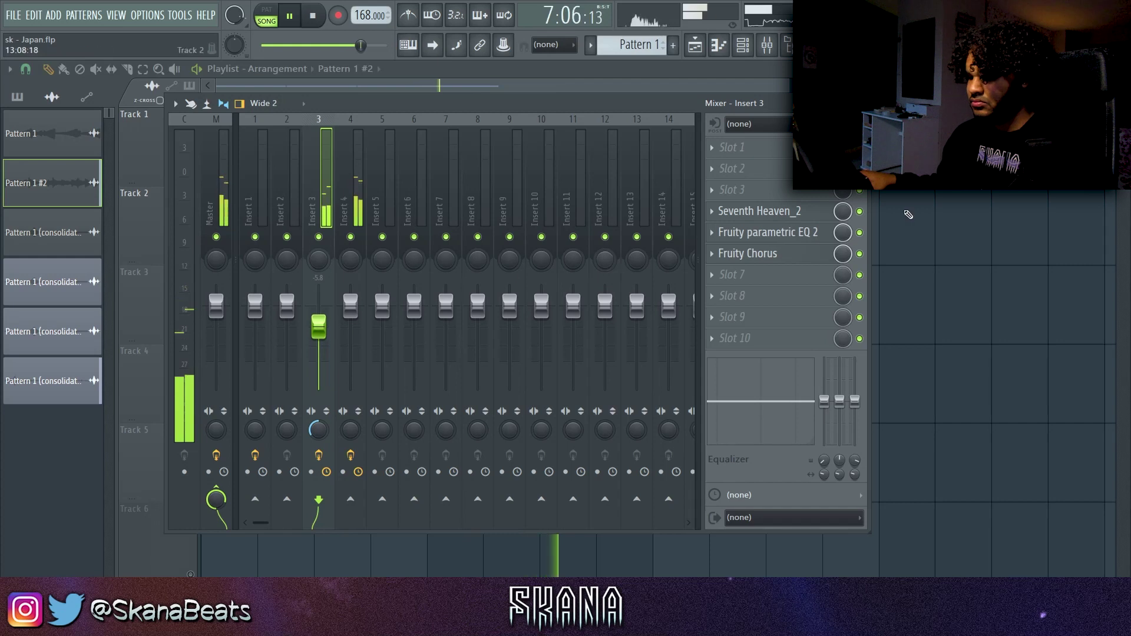
Switch the Seventh Heaven_2 reverb on Insert 3 to the Large & Near hall, browse further presets and close the plugin
{"action": "left_click", "coordinate": [767, 213]}
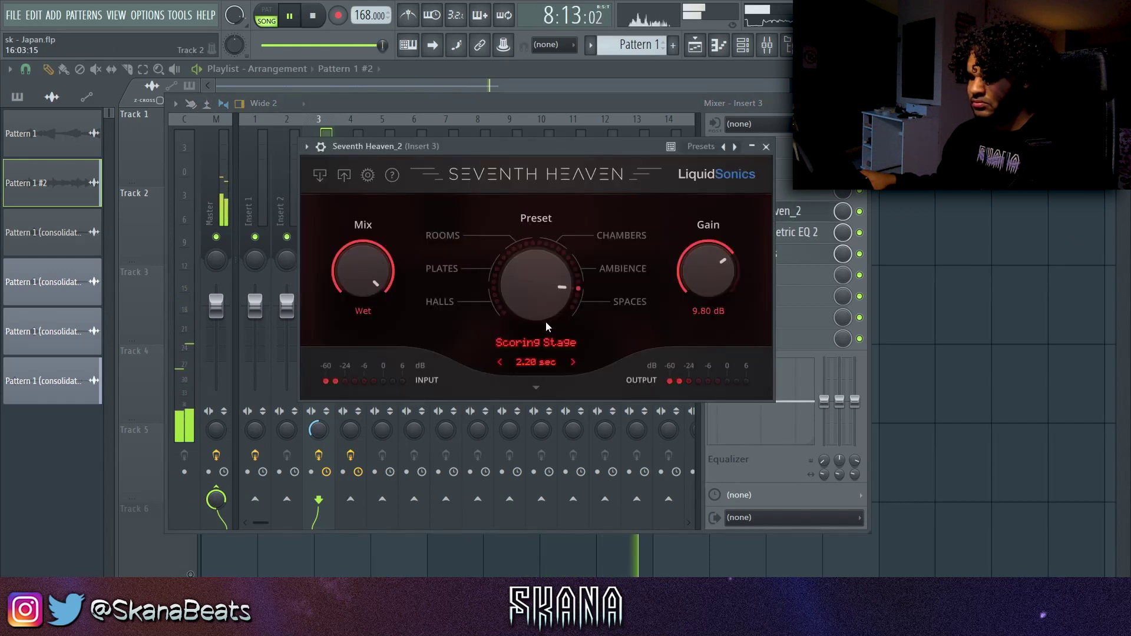
{"action": "left_click", "coordinate": [536, 344]}
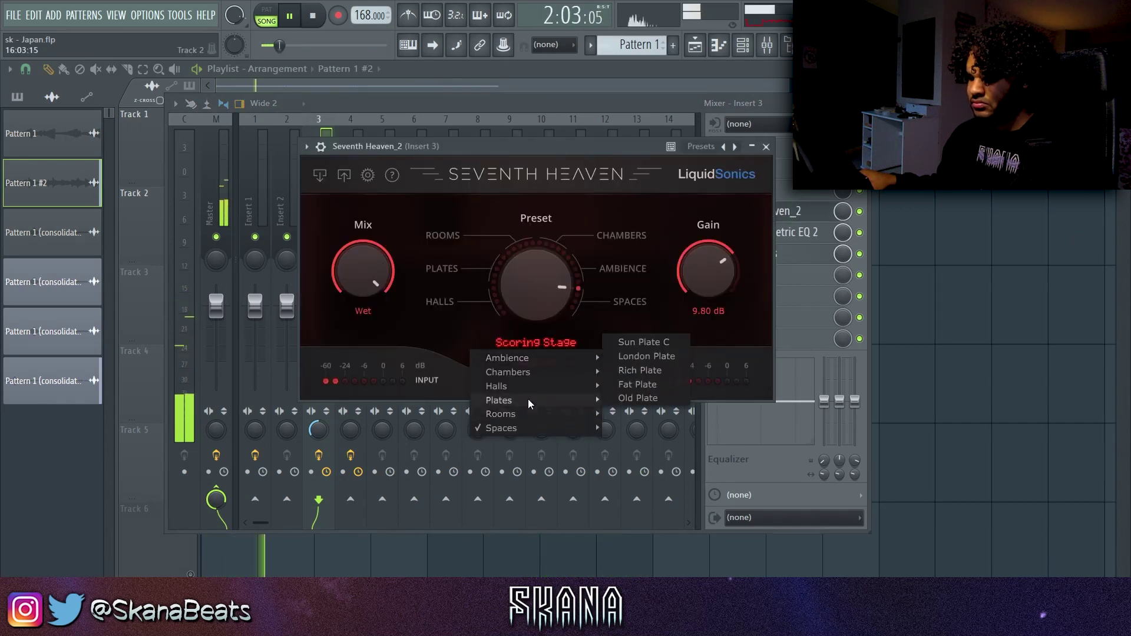
{"action": "mouse_move", "coordinate": [527, 386]}
{"action": "left_click", "coordinate": [621, 384]}
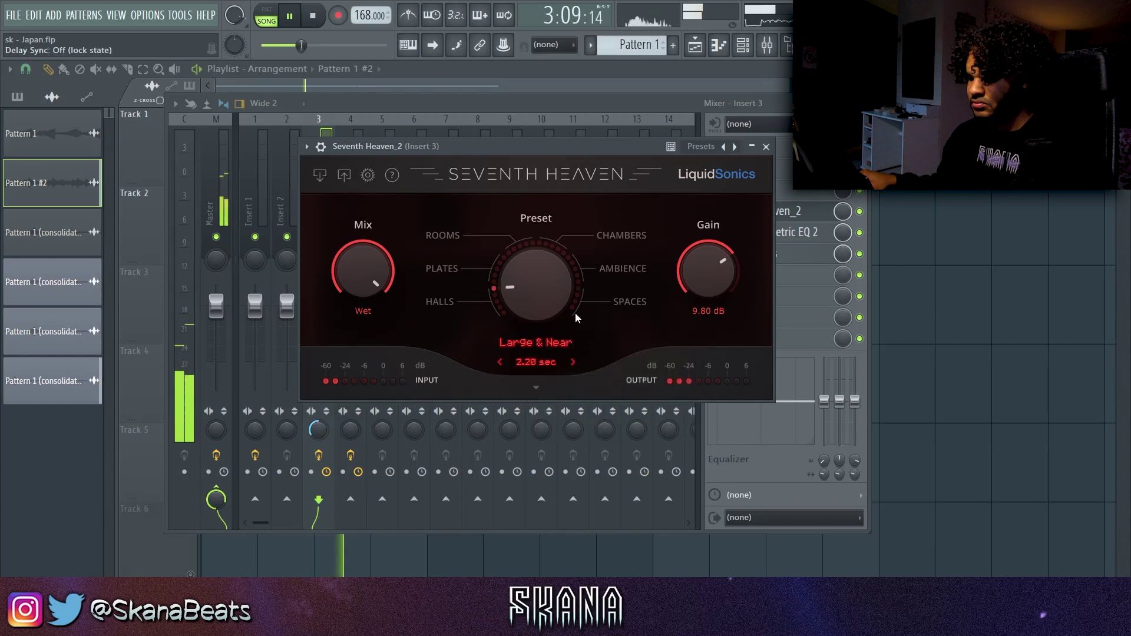
{"action": "left_click", "coordinate": [533, 342]}
{"action": "mouse_move", "coordinate": [543, 385]}
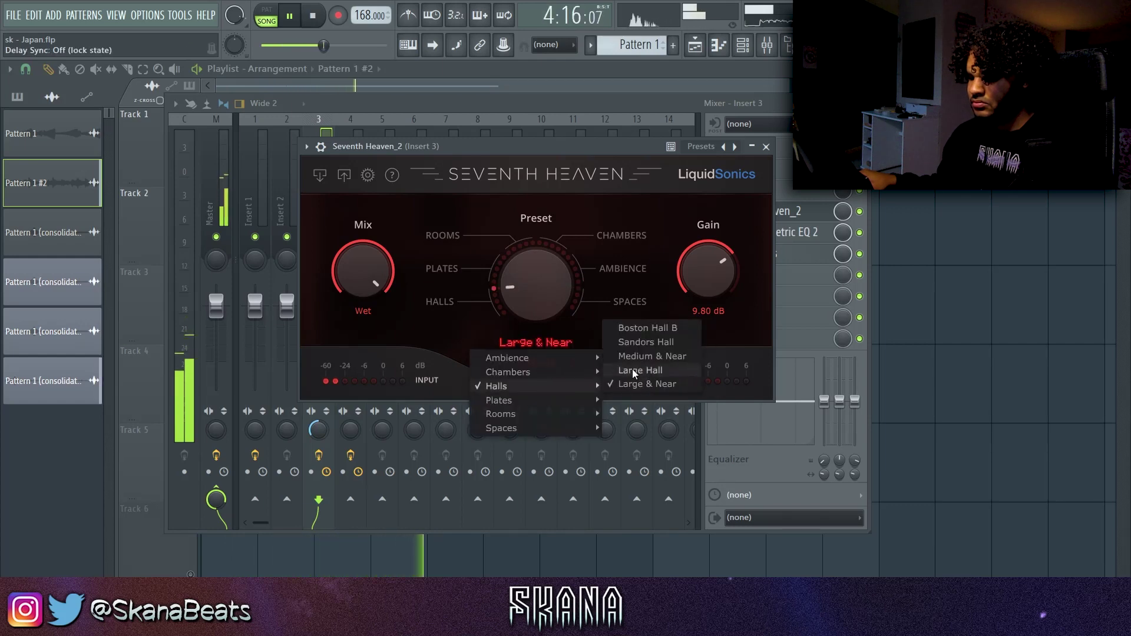
{"action": "left_click", "coordinate": [639, 437]}
{"action": "right_click", "coordinate": [925, 266]}
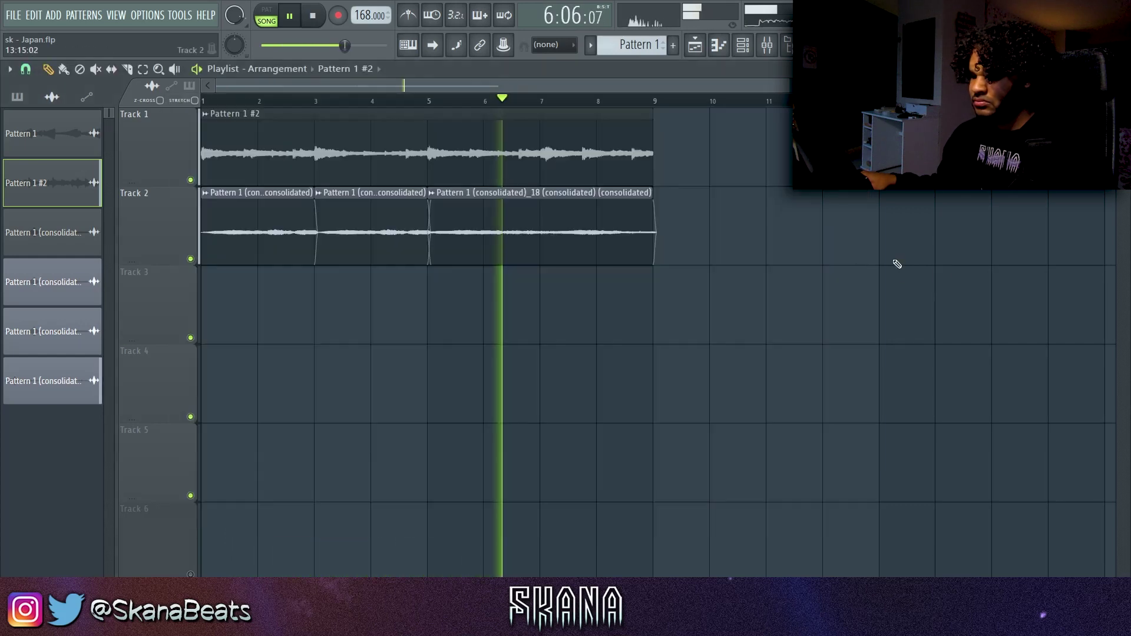
Mute Track 1 to hear the processed layer on Track 2 alone, and stop playback
{"action": "left_click", "coordinate": [191, 181]}
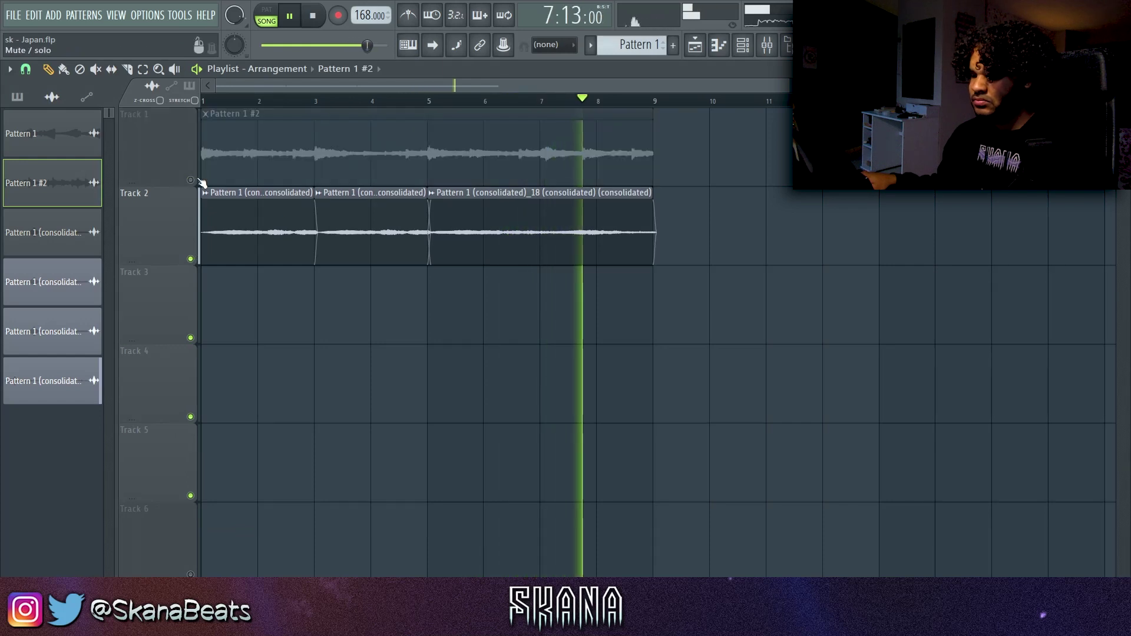
{"action": "key", "text": "space"}
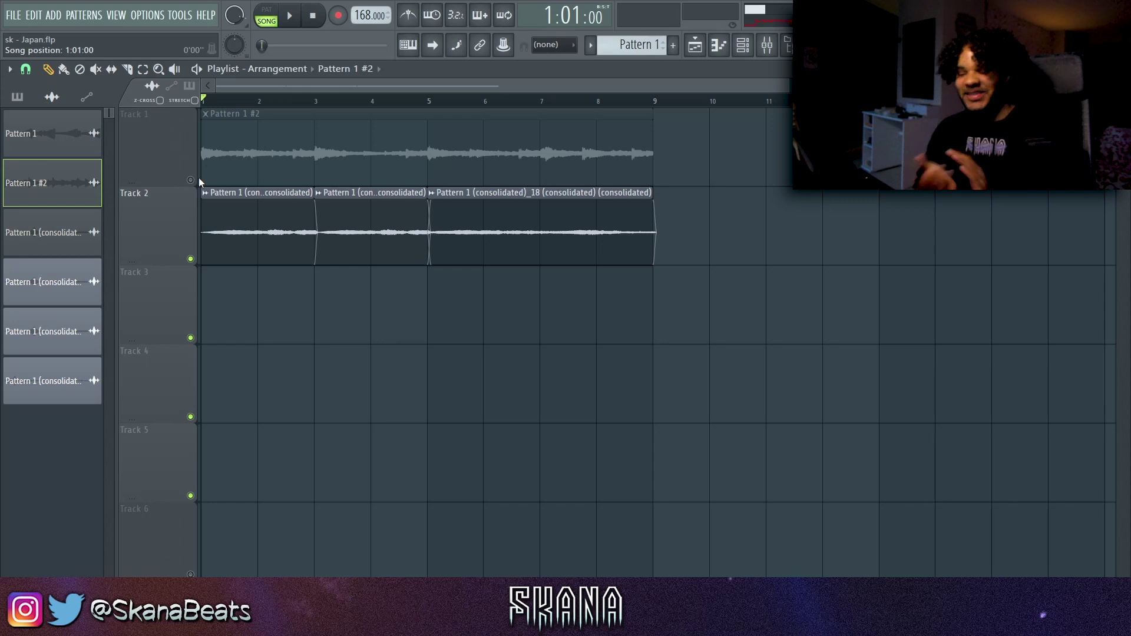
Show the pattern list and the file browser, and unmute Track 1
{"action": "left_click", "coordinate": [18, 97]}
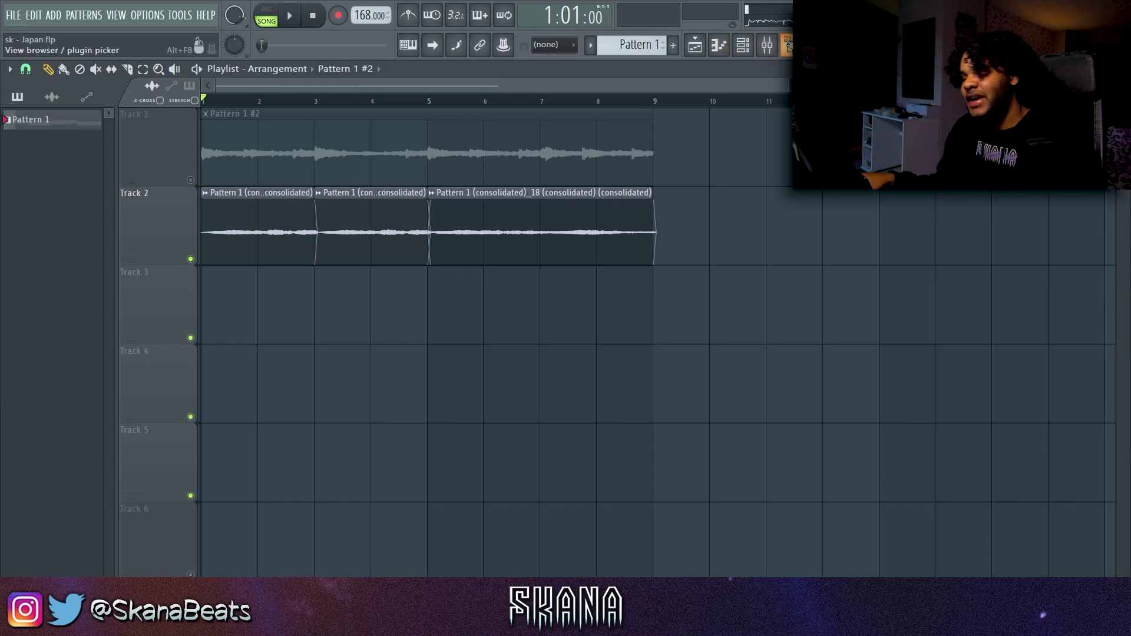
{"action": "left_click", "coordinate": [788, 45]}
{"action": "left_click", "coordinate": [404, 180]}
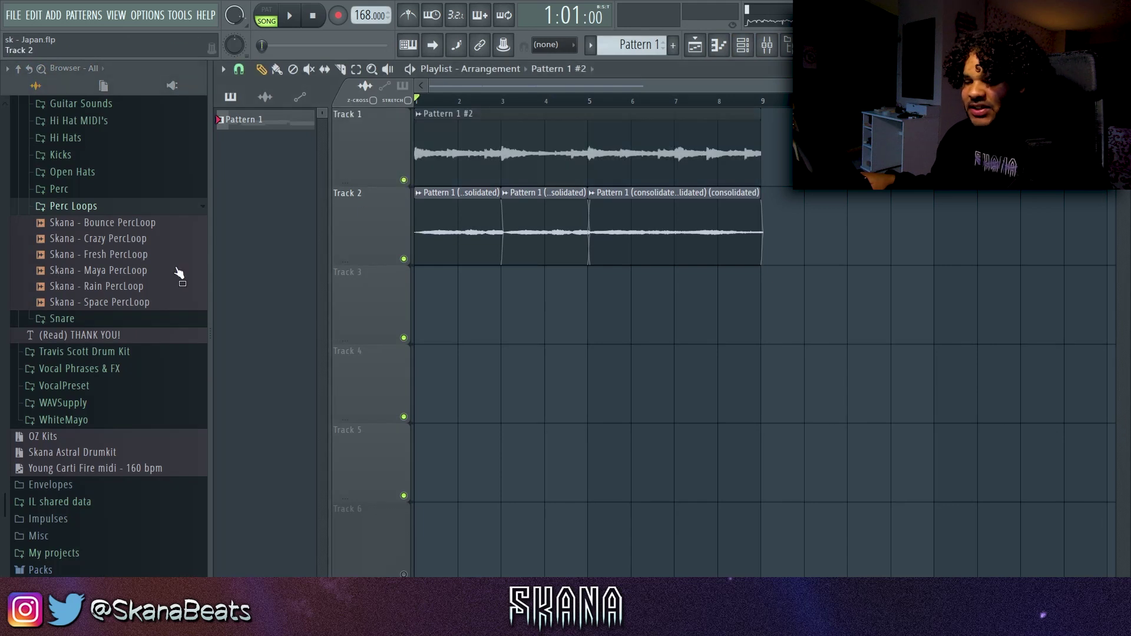
Play the song and audition flute samples from the Anime kit, including Ninjutsu, Silverfang, Six Paths, Tenseigan, Konoha and Mumen rider
{"action": "key", "text": "space"}
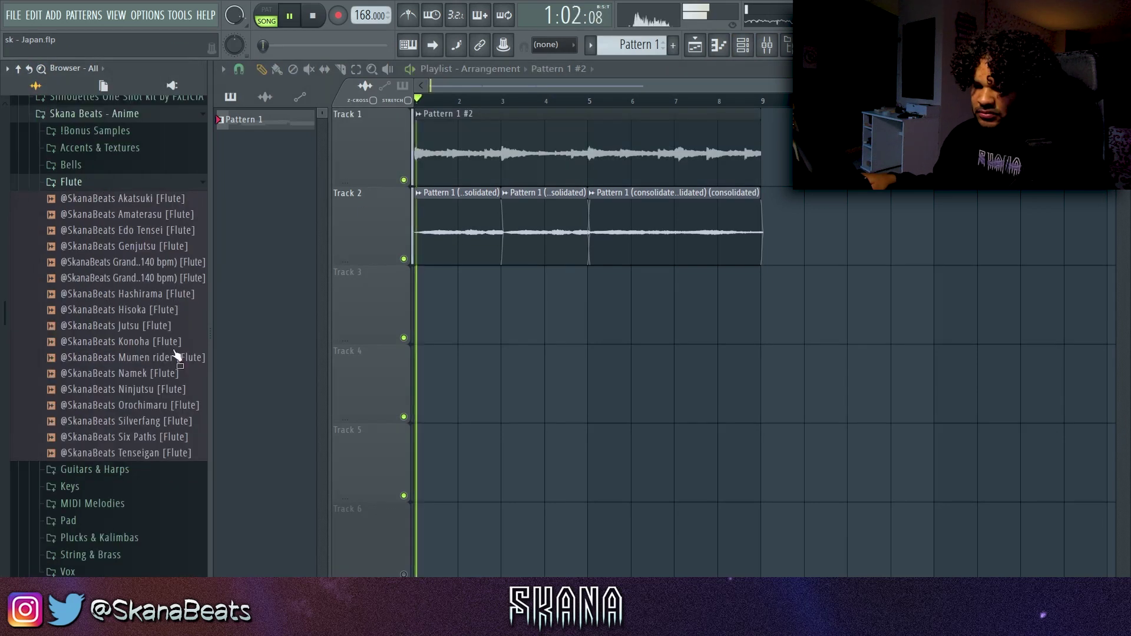
{"action": "left_click", "coordinate": [171, 405]}
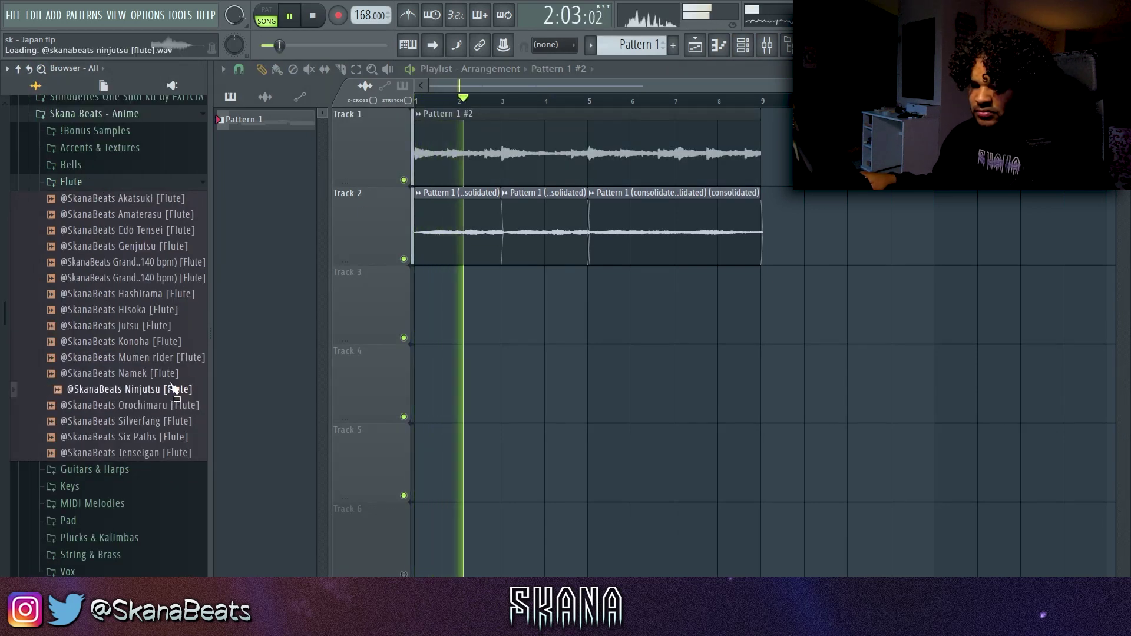
{"action": "left_click", "coordinate": [170, 421]}
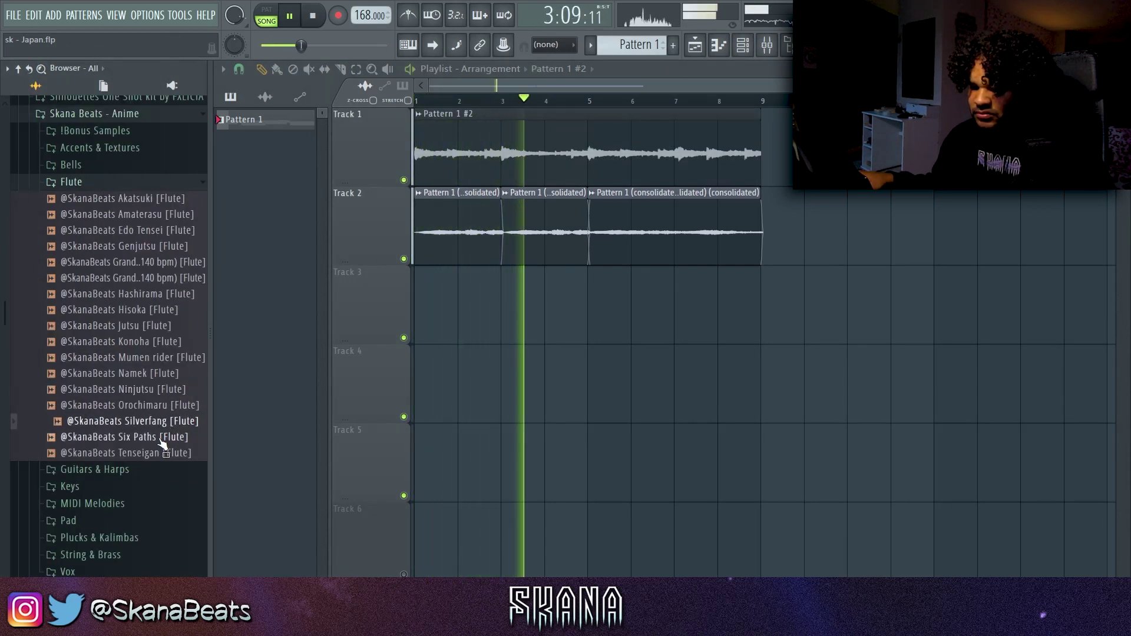
{"action": "left_click", "coordinate": [163, 440]}
{"action": "left_click", "coordinate": [159, 455]}
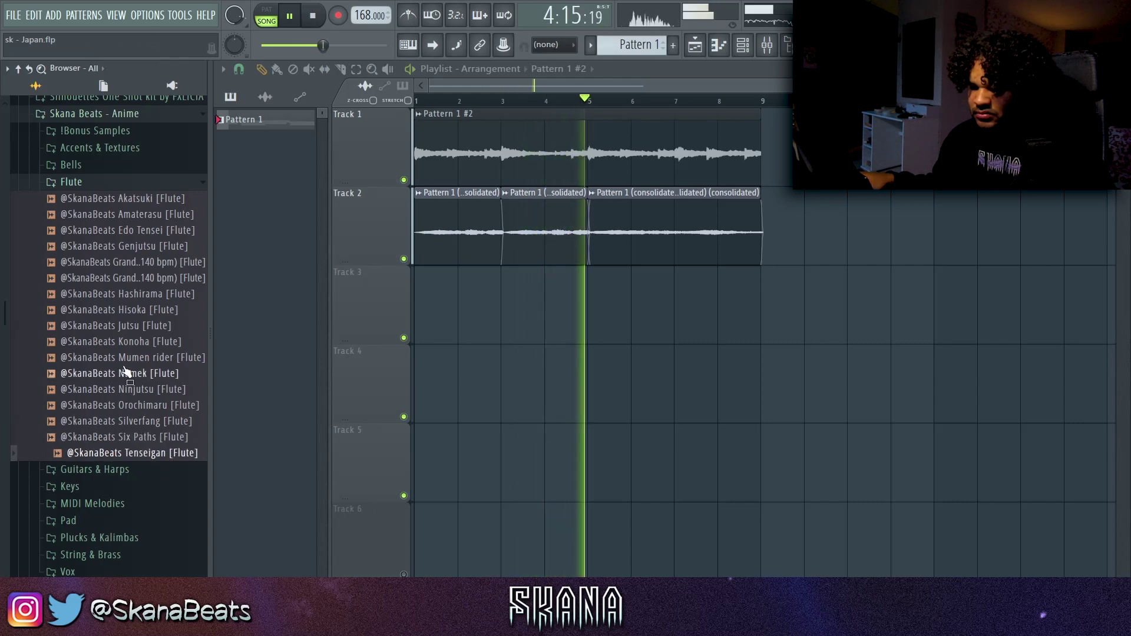
{"action": "left_click", "coordinate": [126, 359]}
{"action": "left_click", "coordinate": [133, 345]}
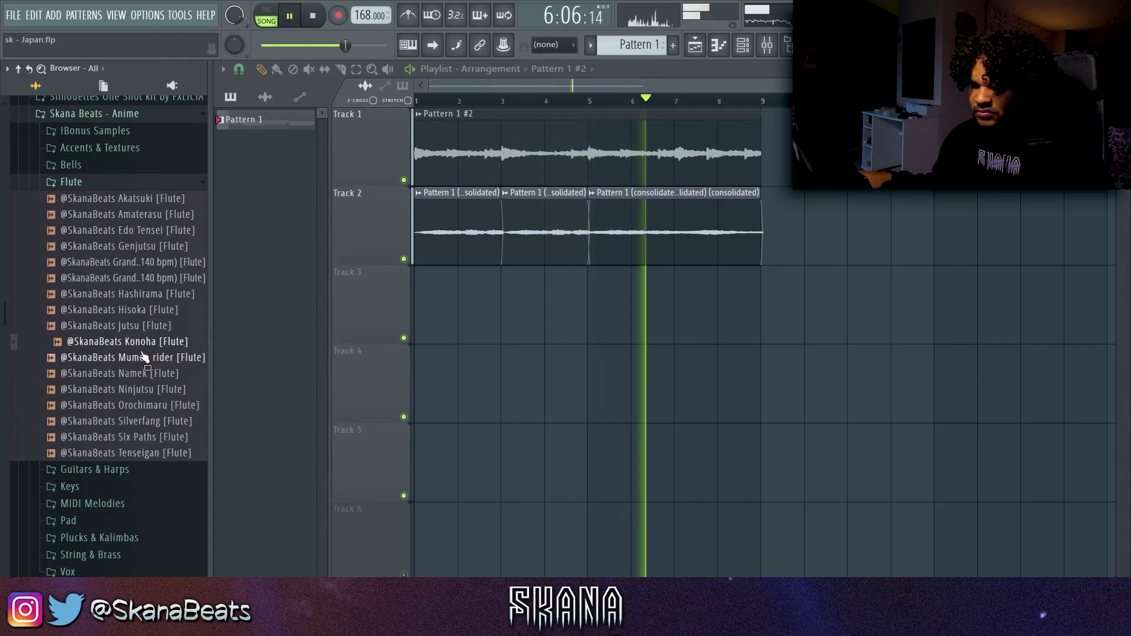
{"action": "left_click", "coordinate": [136, 357]}
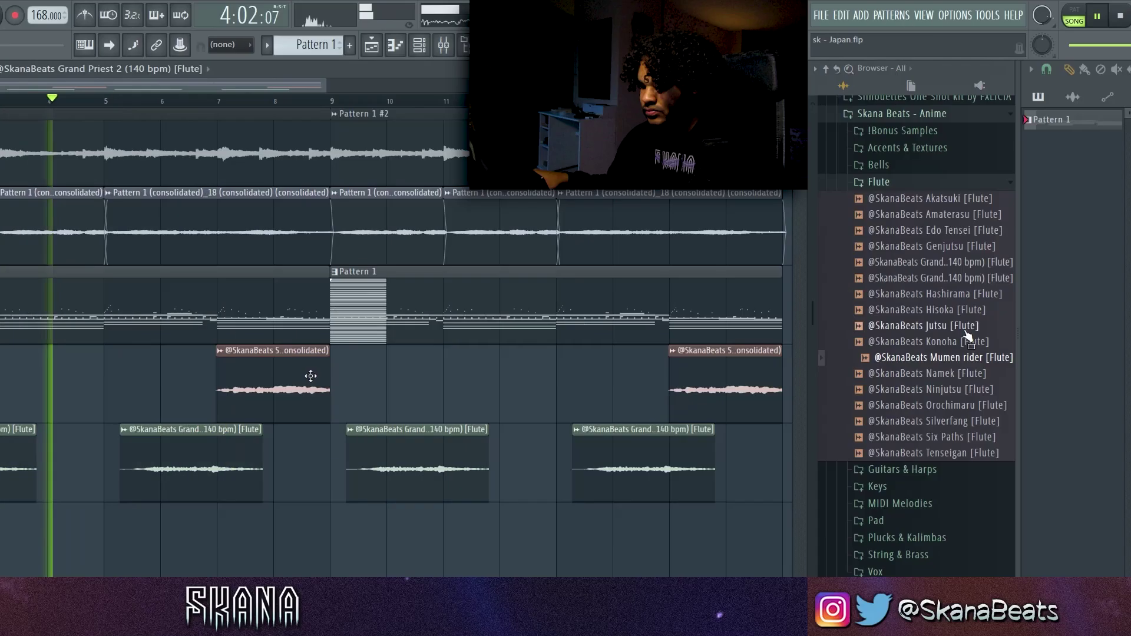
Delete the Six Paths flute clip between bars 7 and 9 on Track 4
{"action": "right_click", "coordinate": [310, 376]}
{"action": "scroll", "coordinate": [310, 376], "scroll_direction": "down", "scroll_amount": 3}
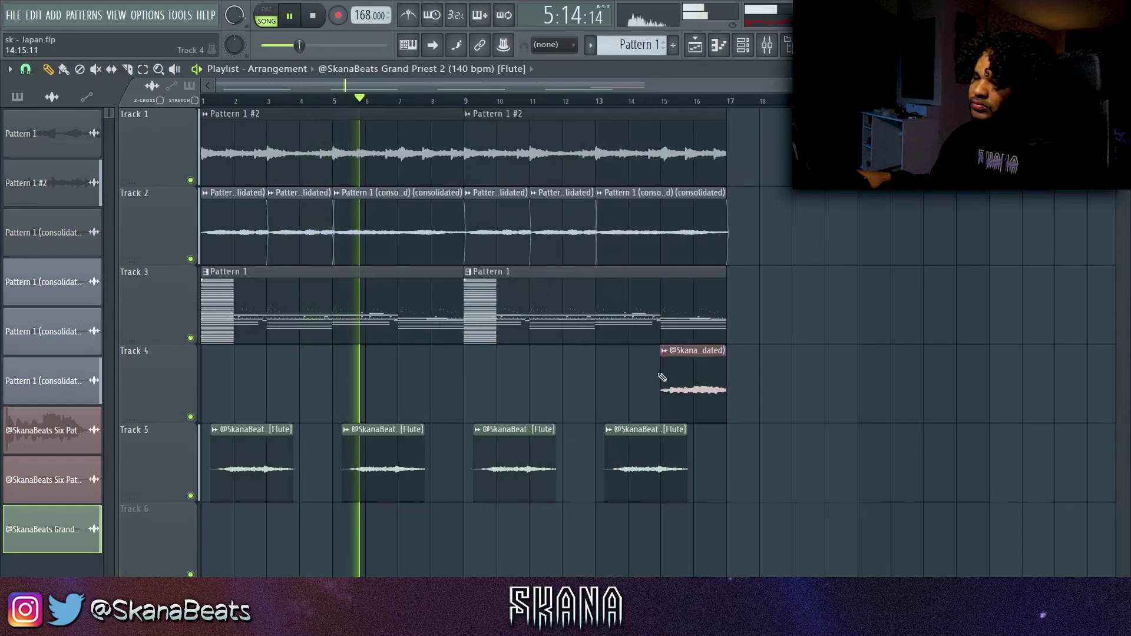
{"action": "right_click", "coordinate": [678, 384]}
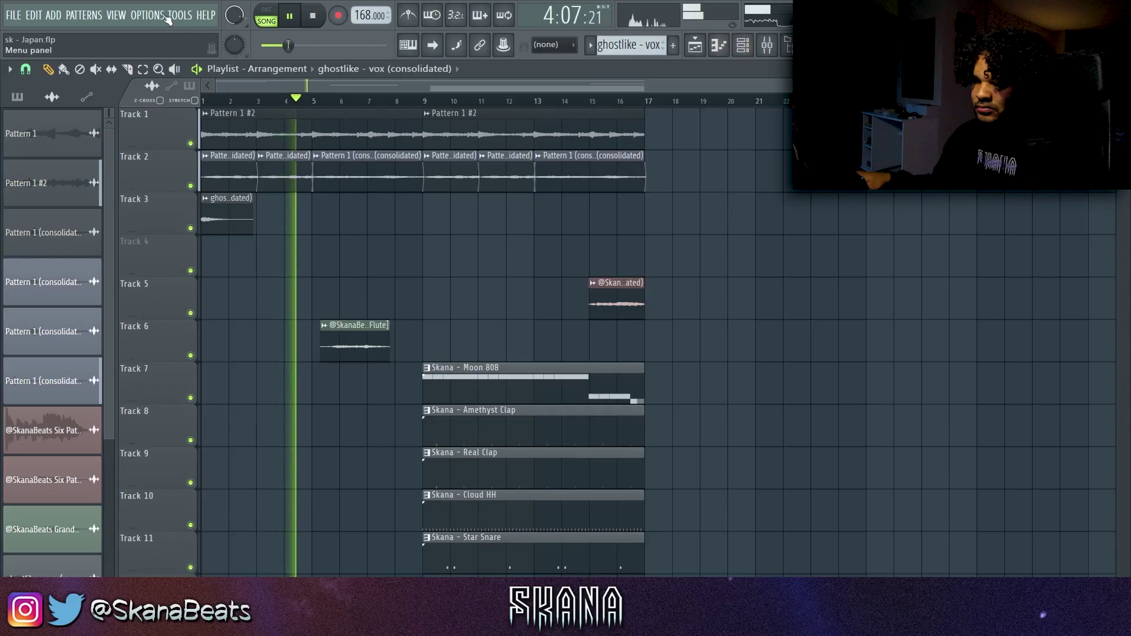
Switch on smart disable for all plugins with the macro
{"action": "left_click", "coordinate": [180, 15]}
{"action": "mouse_move", "coordinate": [234, 62]}
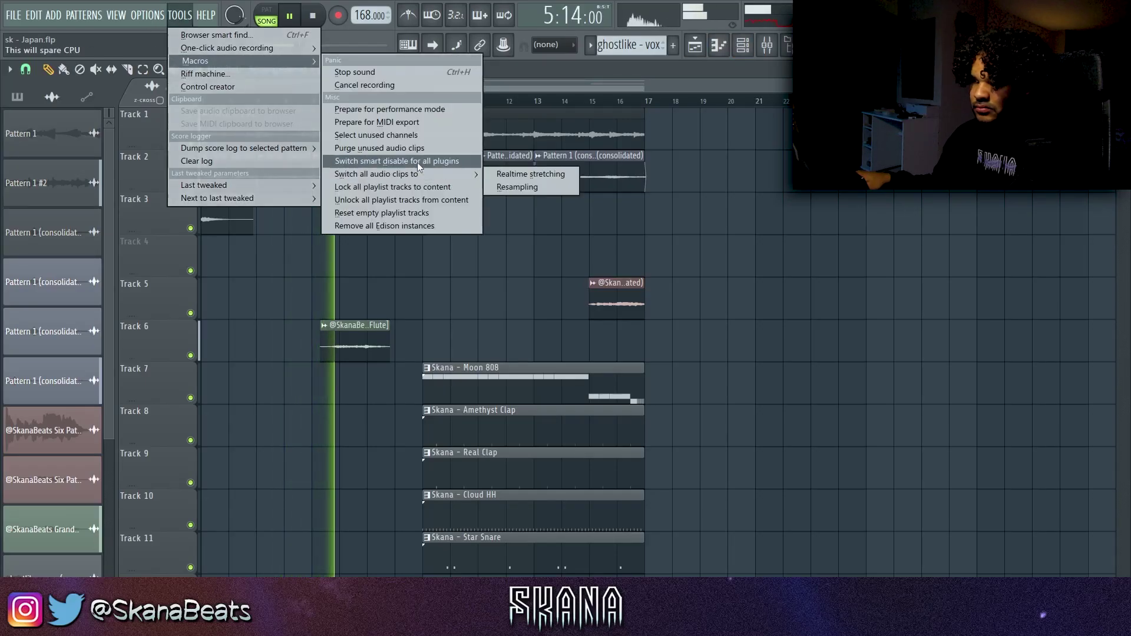
{"action": "left_click", "coordinate": [415, 161]}
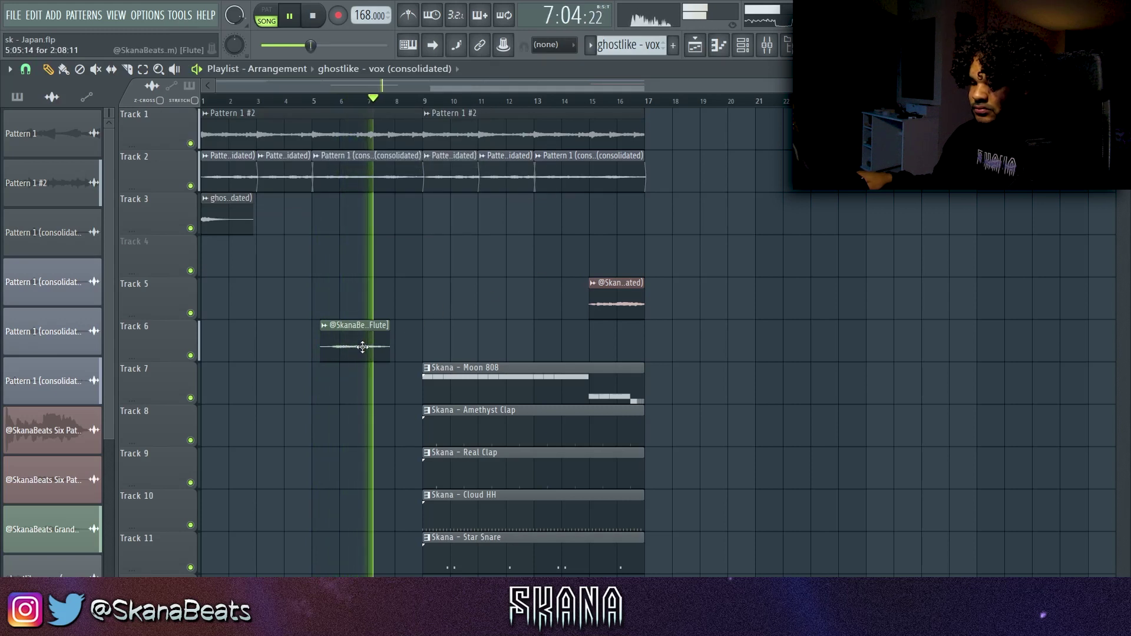
Move the Grand Priest 2 flute clip from Track 6 to Track 5, and duplicate all clips of bars 9–17 into bars 17–25
{"action": "left_click_drag", "start_coordinate": [371, 344], "coordinate": [383, 301]}
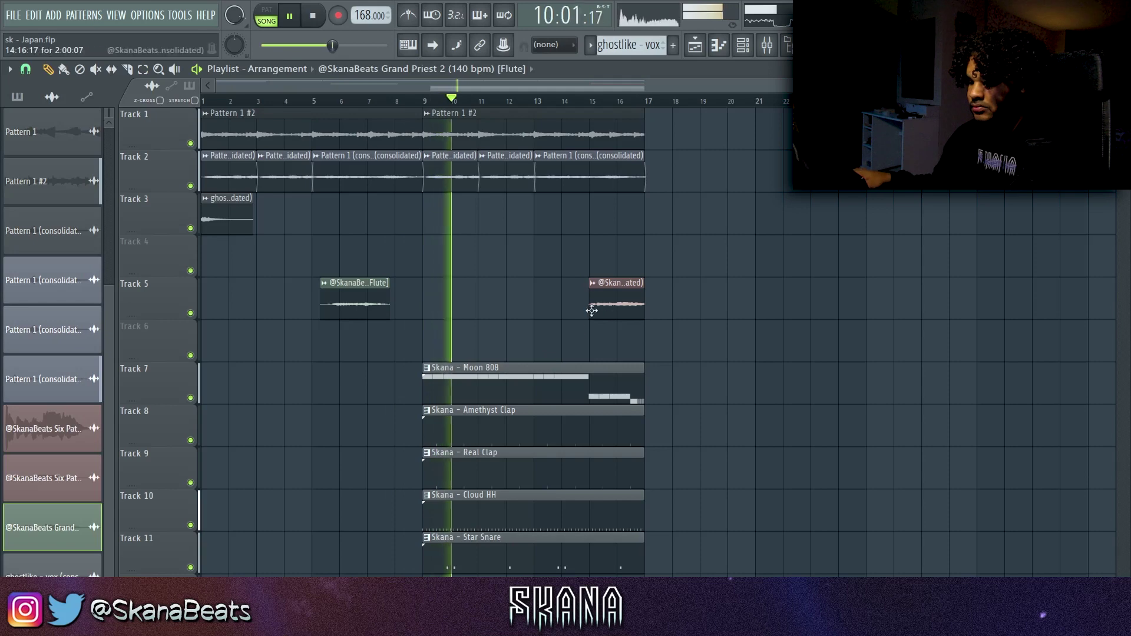
{"action": "left_click_drag", "start_coordinate": [720, 109], "coordinate": [431, 560]}
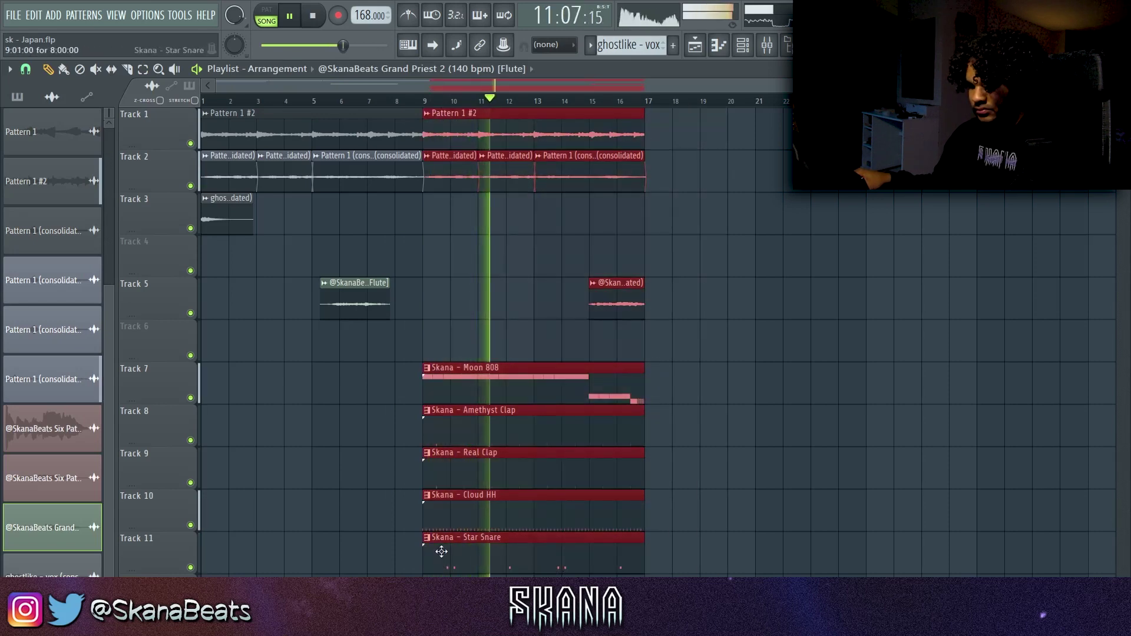
{"action": "key", "text": "ctrl+b"}
{"action": "key", "text": "ctrl+d"}
Delete the three processed melody clips between bars 9 and 17 on Track 2
{"action": "right_click", "coordinate": [459, 174]}
{"action": "right_click", "coordinate": [508, 179]}
{"action": "right_click", "coordinate": [567, 187]}
{"action": "scroll", "coordinate": [566, 198], "scroll_direction": "down", "scroll_amount": 1}
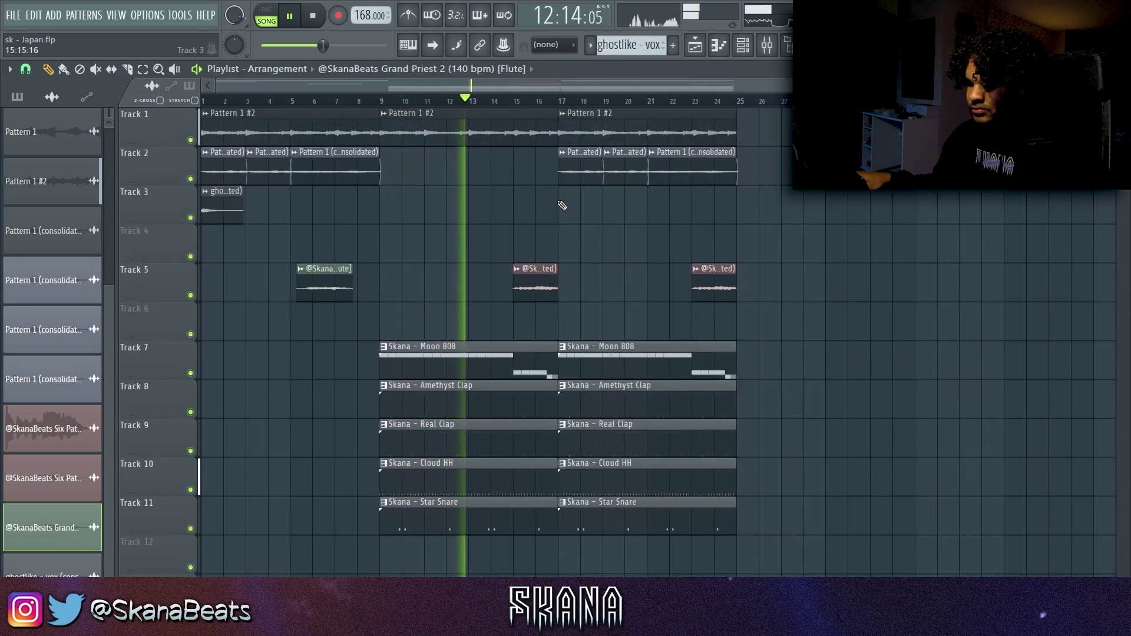
Place copies of the ghostlike vox clip on Track 3 at bars 9 and 17
{"action": "left_click", "coordinate": [223, 206]}
{"action": "left_click", "coordinate": [397, 211]}
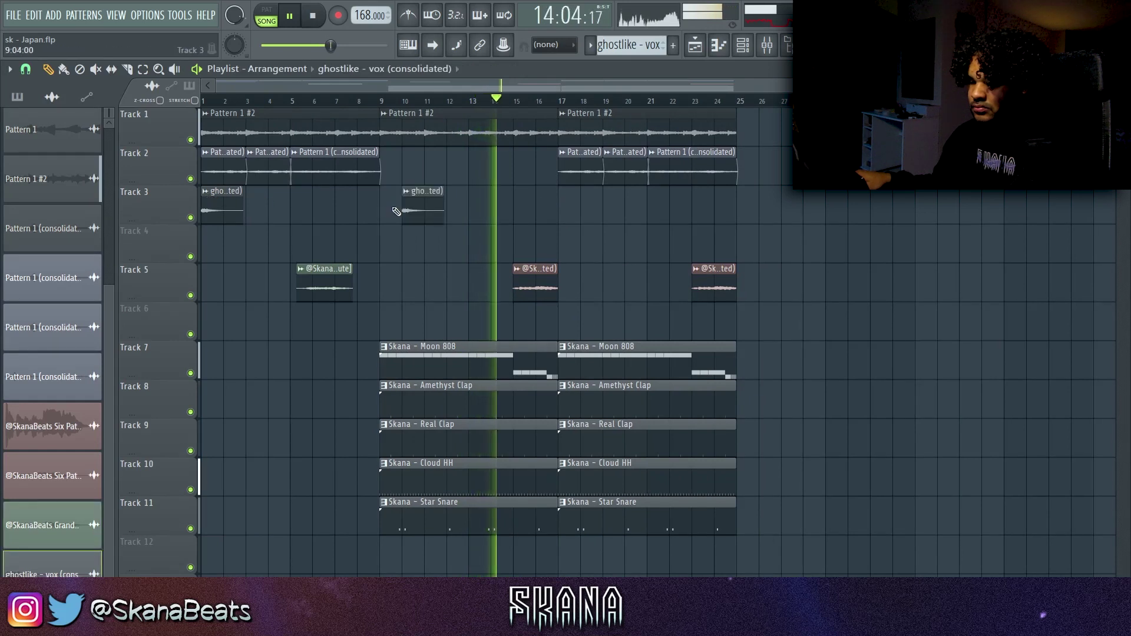
{"action": "left_click_drag", "start_coordinate": [397, 211], "coordinate": [379, 207]}
{"action": "left_click", "coordinate": [569, 208]}
On Track 5, delete the bar 15 Six Paths flute, move its other copy to bar 31 and place a Grand Priest 2 copy at bar 22
{"action": "right_click", "coordinate": [533, 286]}
{"action": "left_click_drag", "start_coordinate": [485, 266], "coordinate": [625, 283]}
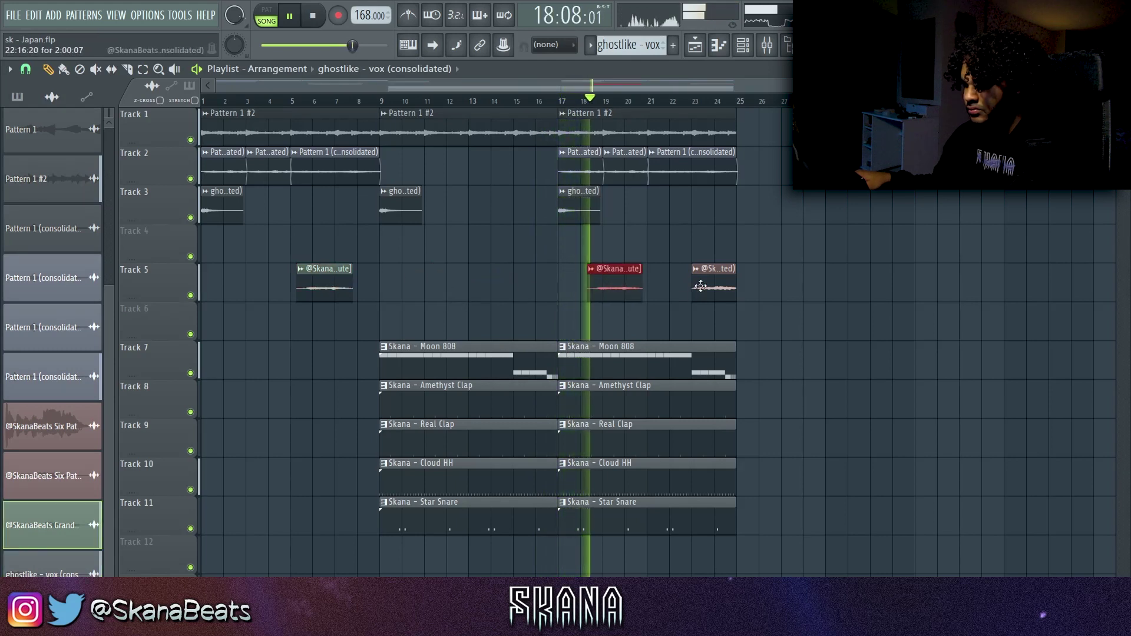
{"action": "left_click_drag", "start_coordinate": [706, 284], "coordinate": [884, 287]}
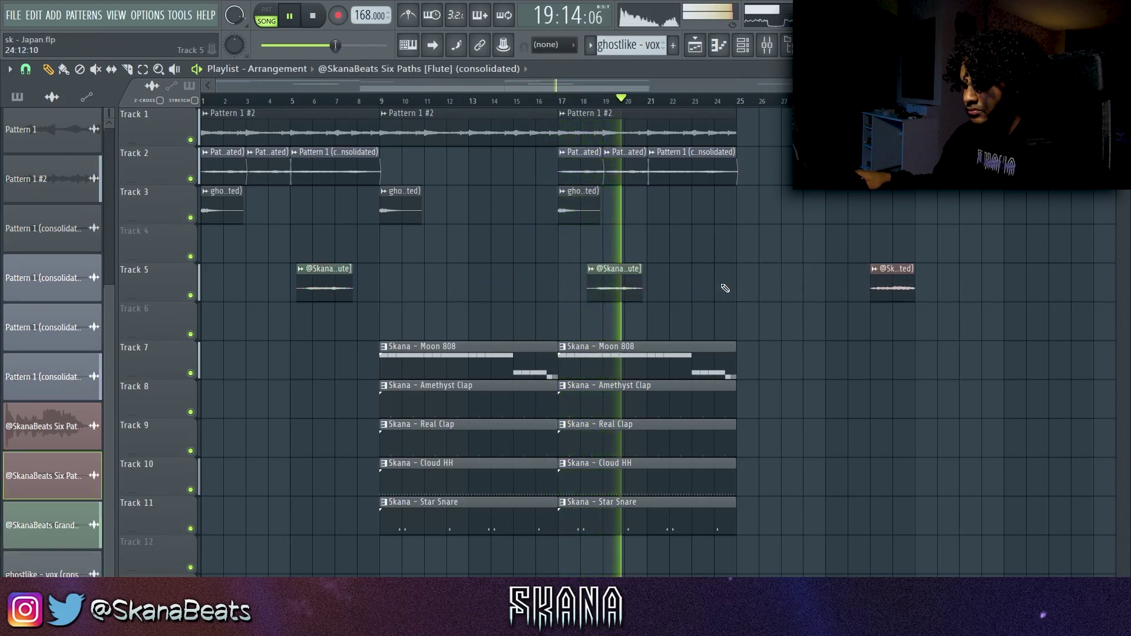
{"action": "left_click_drag", "start_coordinate": [651, 286], "coordinate": [689, 284]}
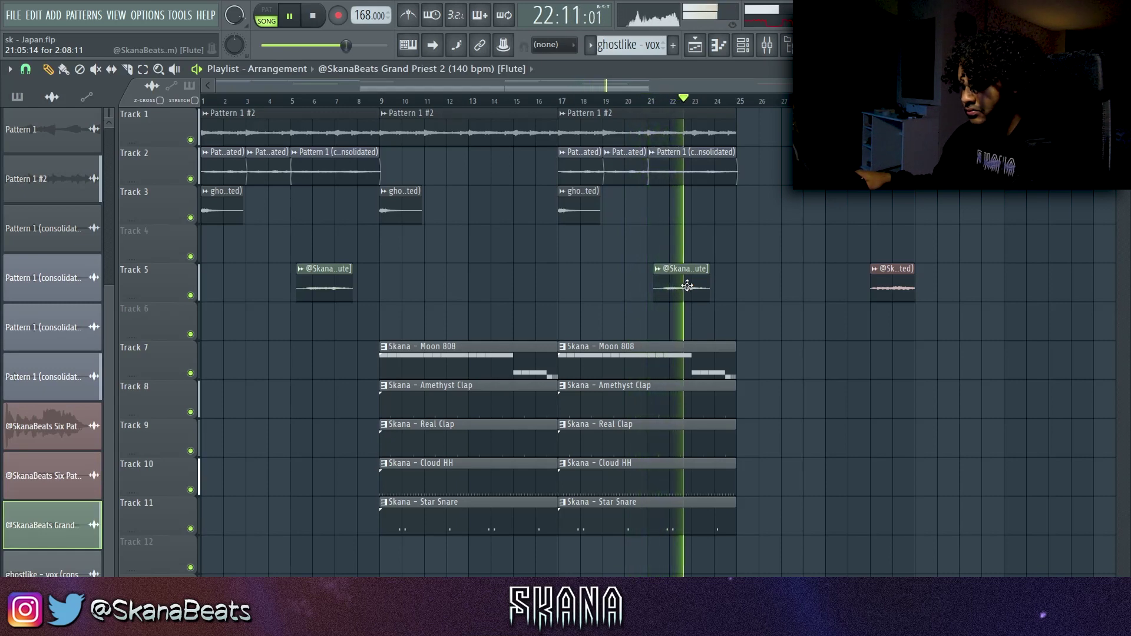
{"action": "left_click_drag", "start_coordinate": [682, 284], "coordinate": [704, 283]}
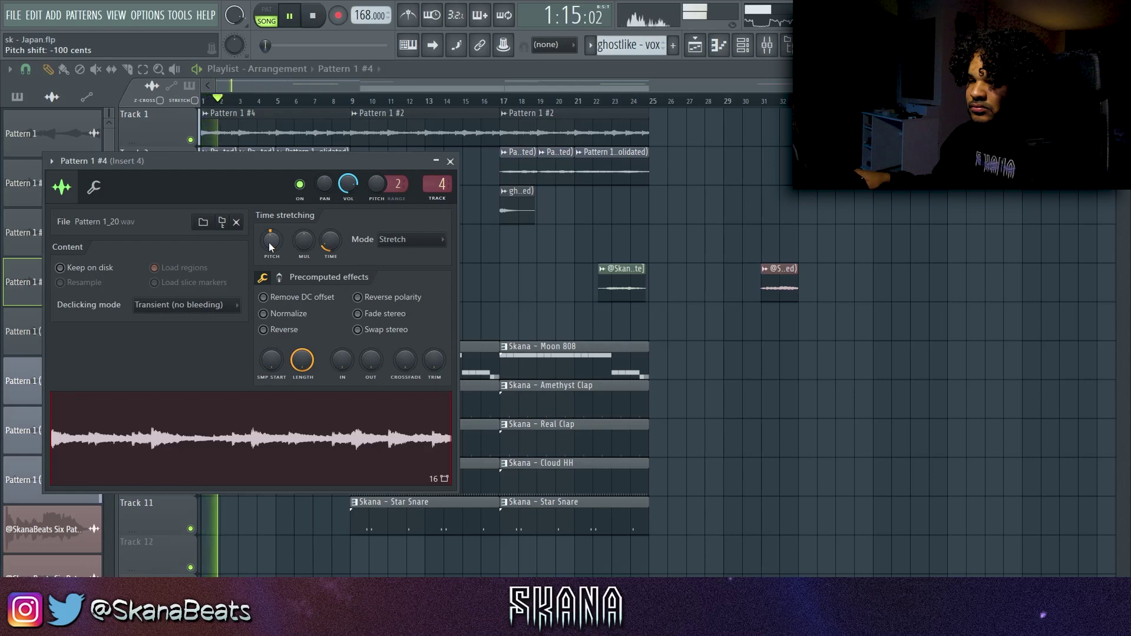
Stop playback, move the three Track 2 clips from bars 1–9 to bars 9–17, and consolidate them into one audio clip
{"action": "key", "text": "space"}
{"action": "key", "text": "Escape"}
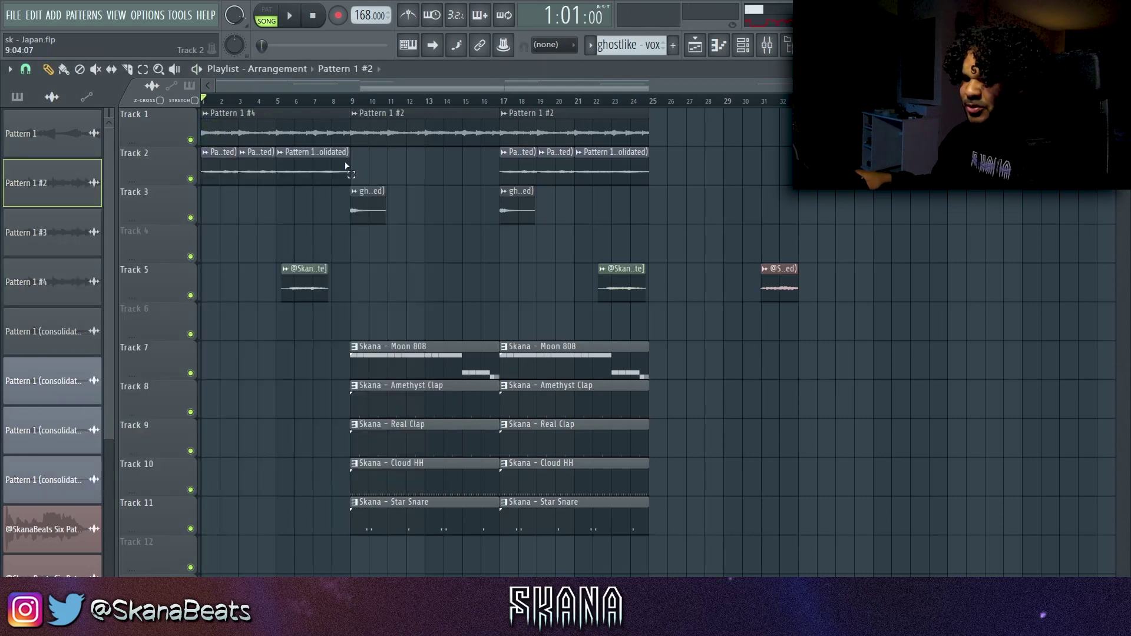
{"action": "left_click_drag", "start_coordinate": [345, 162], "coordinate": [228, 168]}
{"action": "left_click_drag", "start_coordinate": [228, 168], "coordinate": [378, 169]}
{"action": "key", "text": "ctrl+alt+c"}
{"action": "key", "text": "Return"}
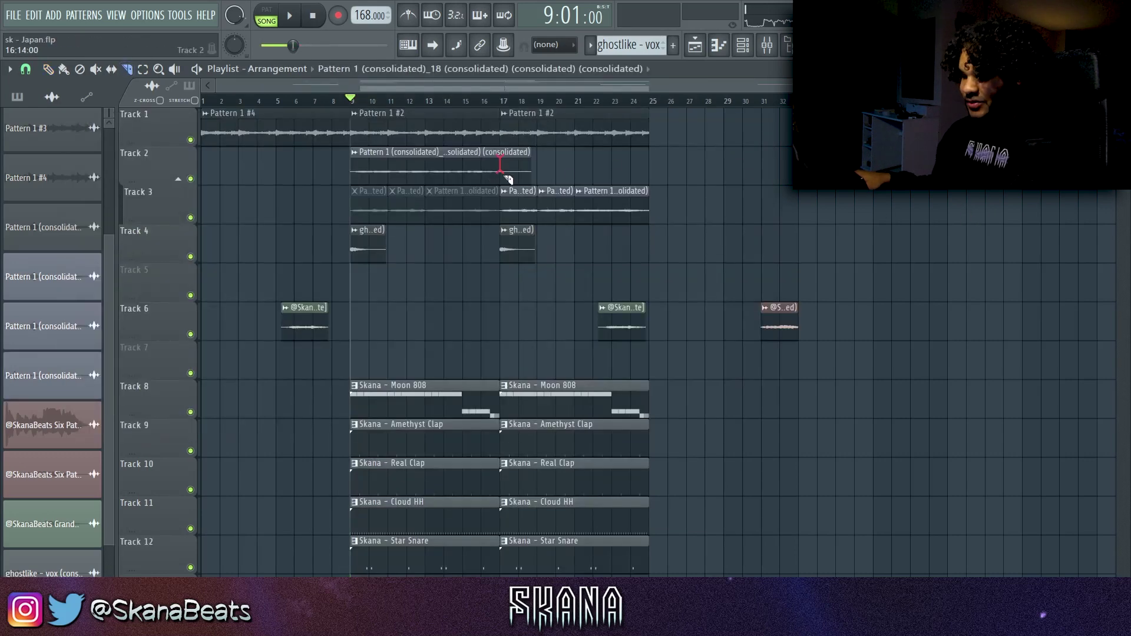
Set the pitch shift of the Pattern 1 #2 audio clip to -100 cents
{"action": "double_click", "coordinate": [376, 155]}
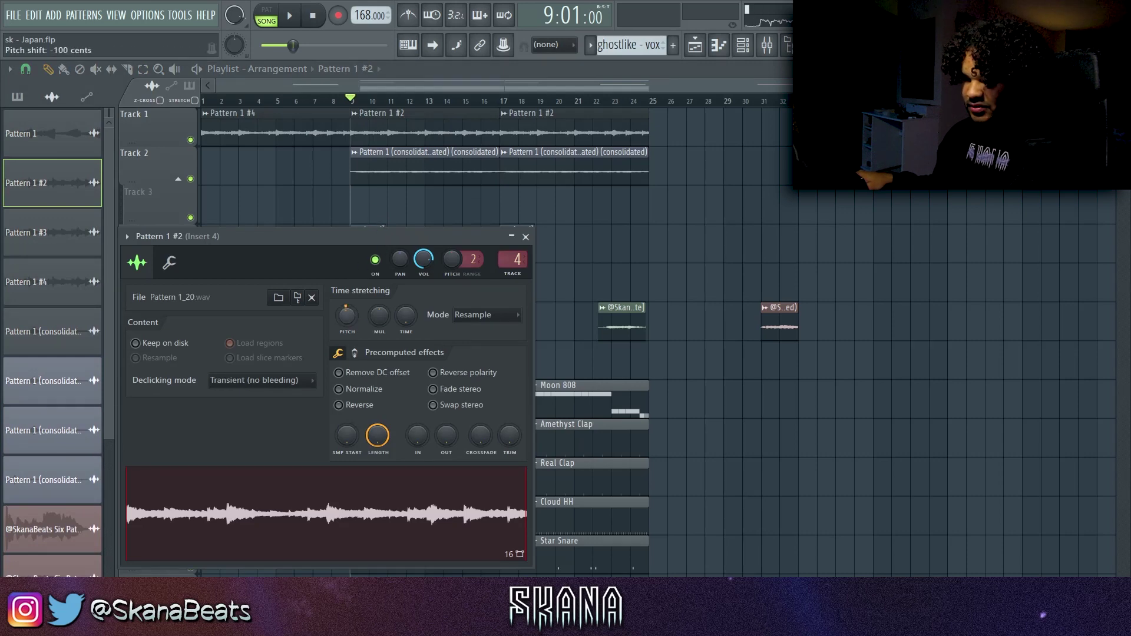
{"action": "left_click_drag", "start_coordinate": [290, 258], "coordinate": [290, 264]}
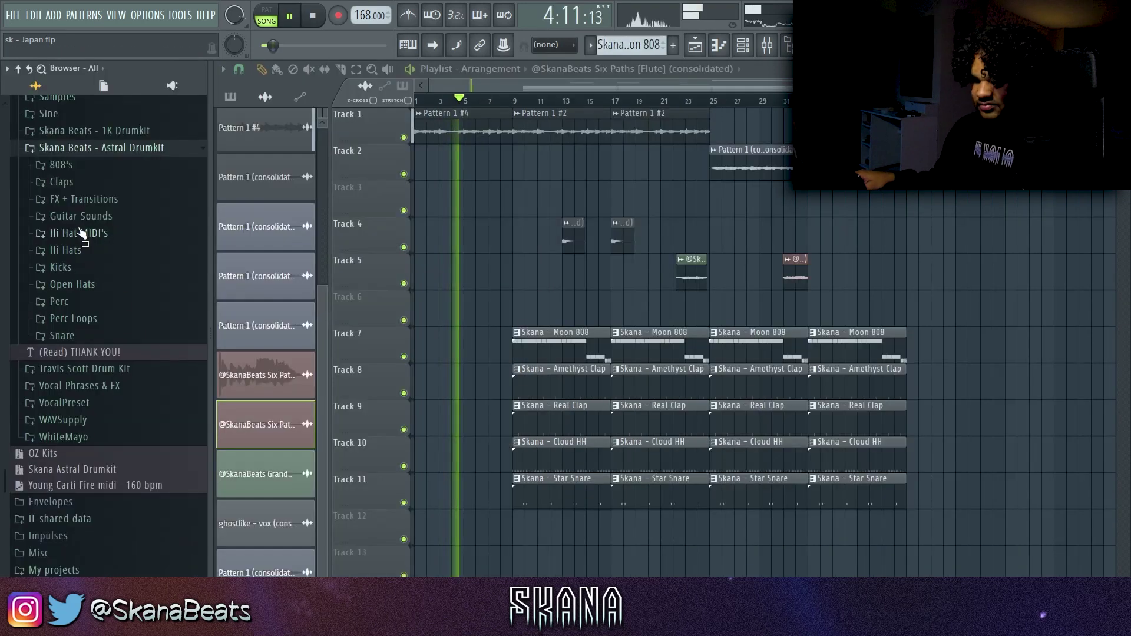
Audition samples in the Astral Drumkit's FX + Transitions folder, and place Loop Transition on Track 5 leading into bar 9
{"action": "left_click", "coordinate": [77, 199]}
{"action": "left_click", "coordinate": [108, 280]}
{"action": "left_click", "coordinate": [114, 265]}
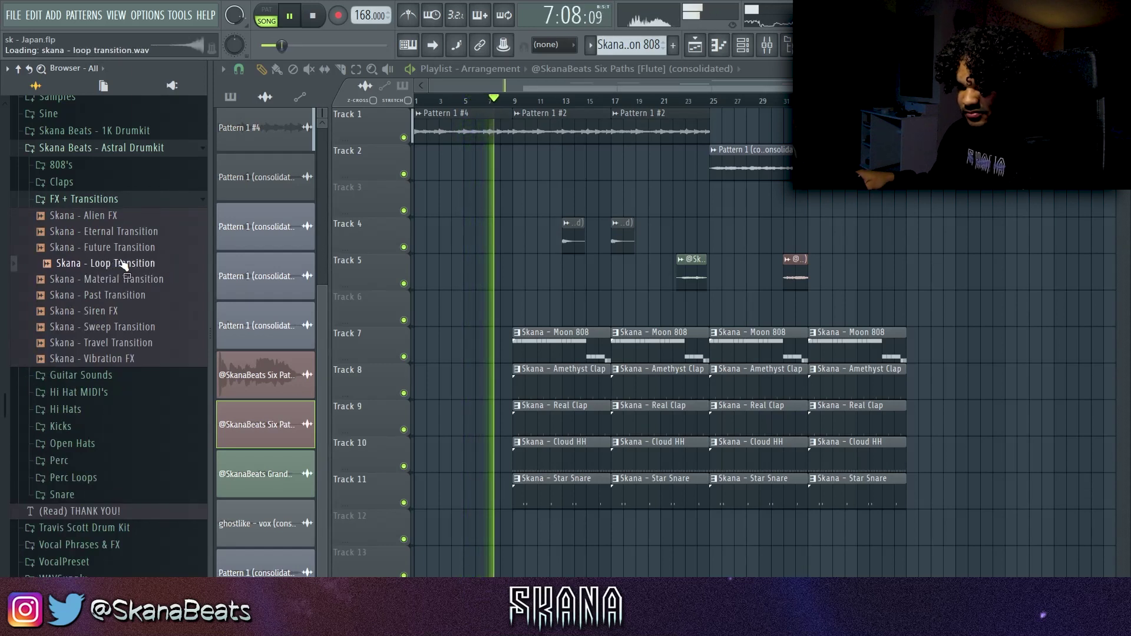
{"action": "left_click_drag", "start_coordinate": [130, 265], "coordinate": [471, 271]}
{"action": "scroll", "coordinate": [471, 271], "scroll_direction": "up", "scroll_amount": 4}
{"action": "left_click_drag", "start_coordinate": [551, 270], "coordinate": [627, 271]}
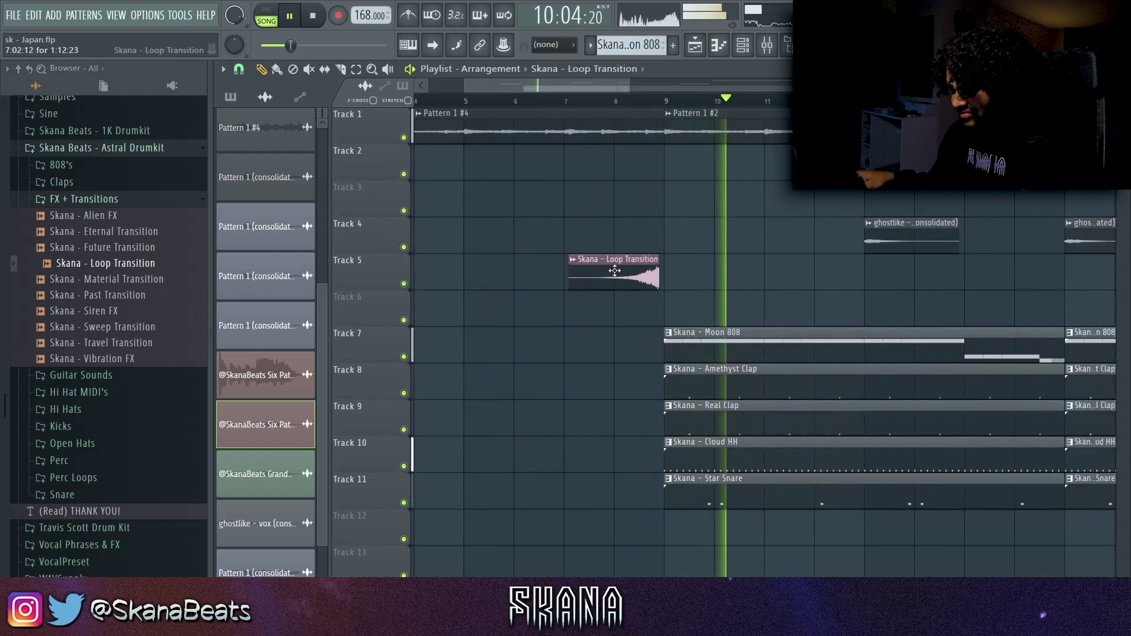
{"action": "scroll", "coordinate": [624, 271], "scroll_direction": "up", "scroll_amount": 4}
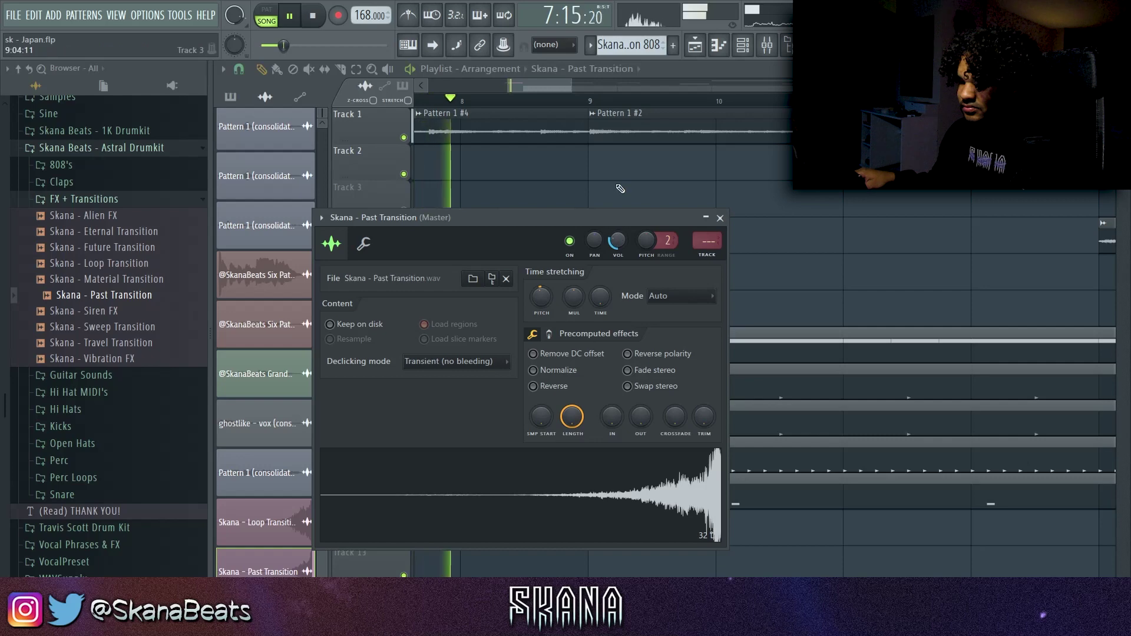
Close the channel settings of the Past Transition sample
{"action": "right_click", "coordinate": [620, 189]}
{"action": "right_click", "coordinate": [411, 277]}
{"action": "key", "text": "Escape"}
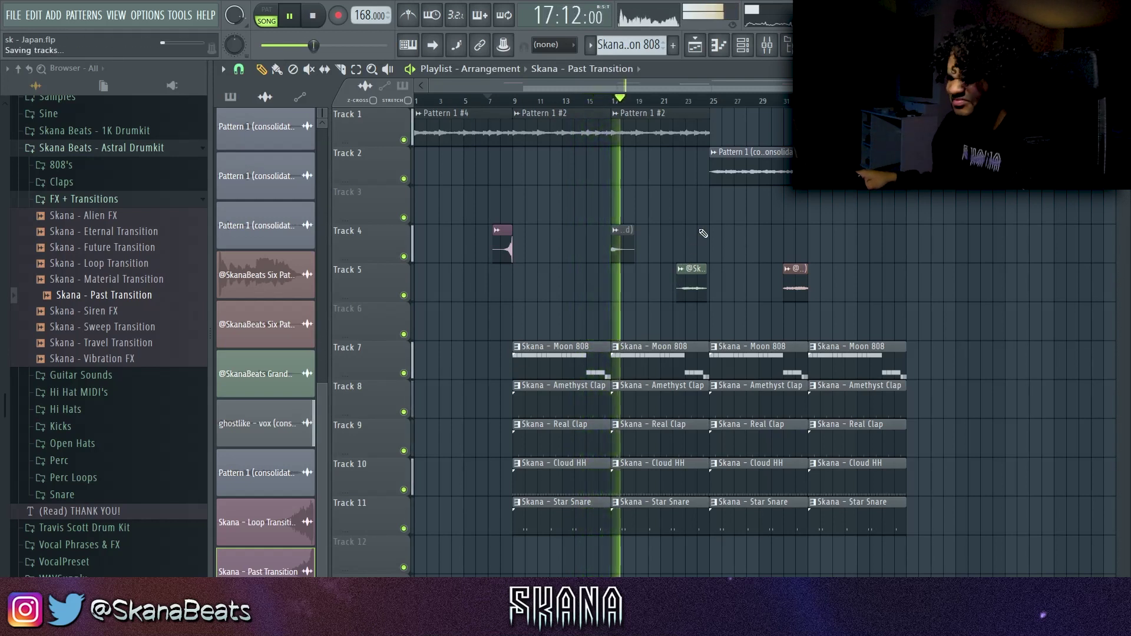
Place a copy of the ghostlike vox clip at bar 21 on Track 4 and open its channel settings
{"action": "left_click", "coordinate": [620, 244]}
{"action": "left_click", "coordinate": [662, 245]}
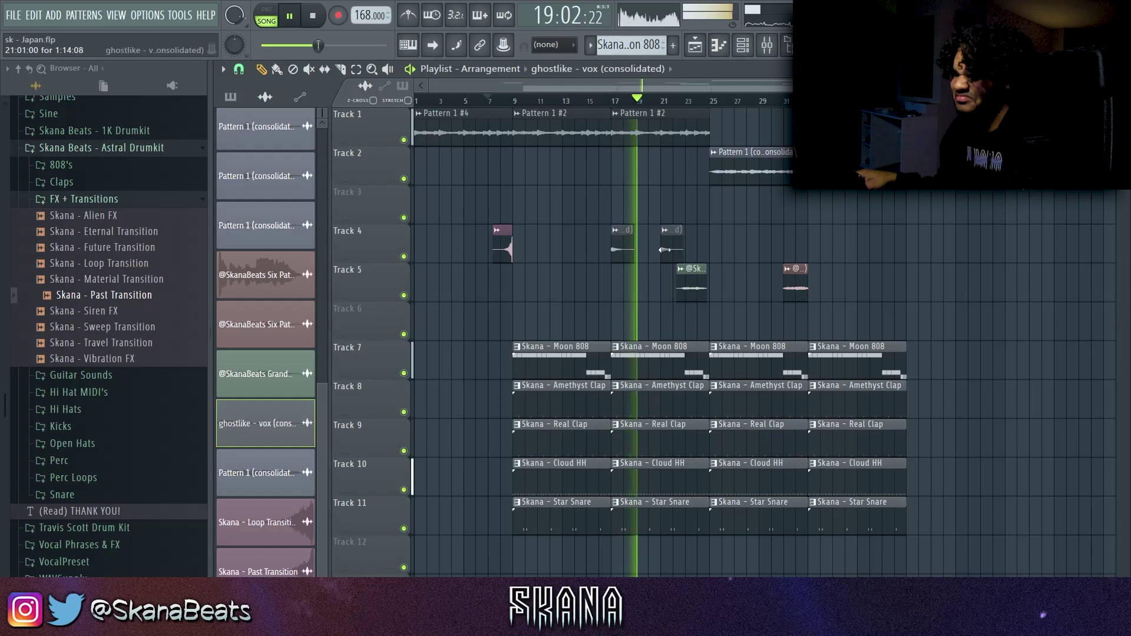
{"action": "double_click", "coordinate": [665, 250]}
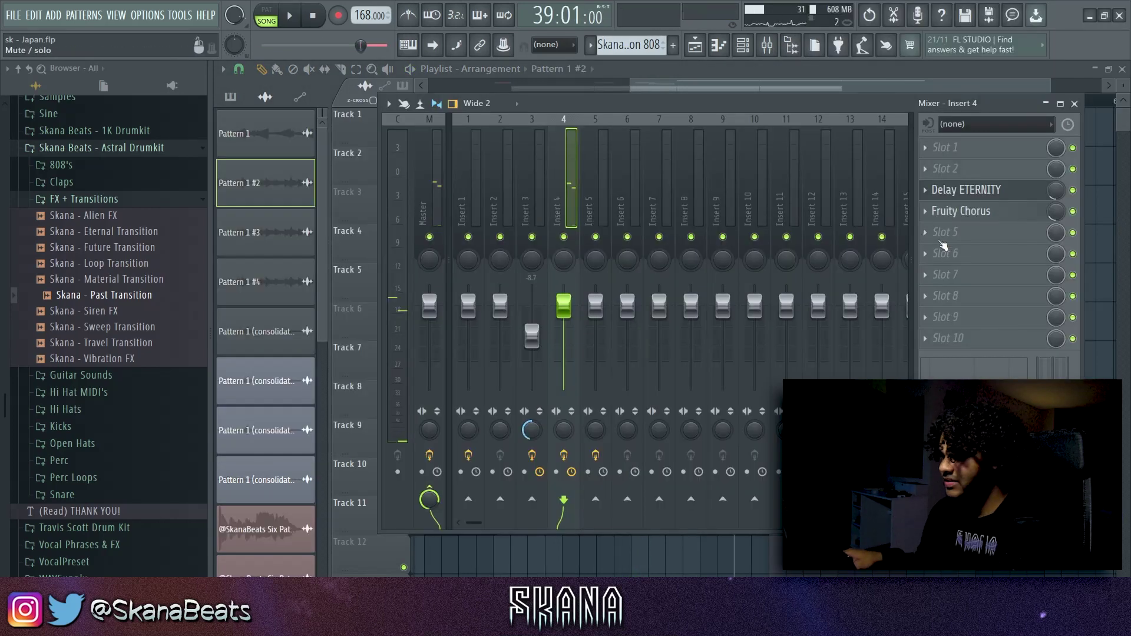
Load Fruity Love Philter into slot 6 of Insert 4 and choose its Basic 2 gating preset
{"action": "left_click", "coordinate": [949, 253]}
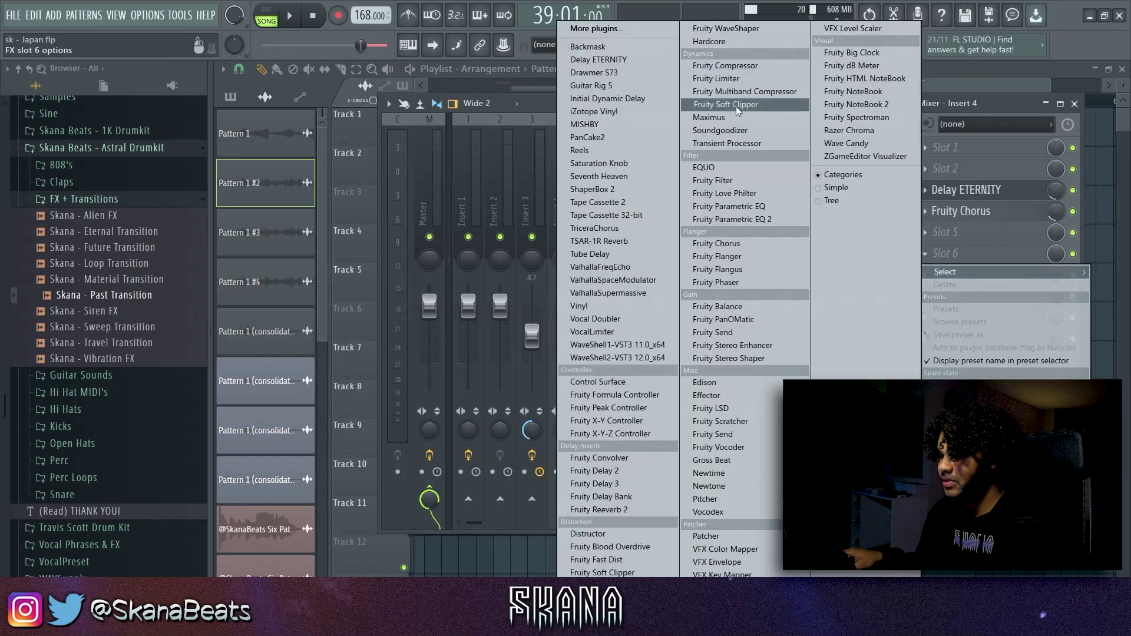
{"action": "left_click", "coordinate": [725, 194]}
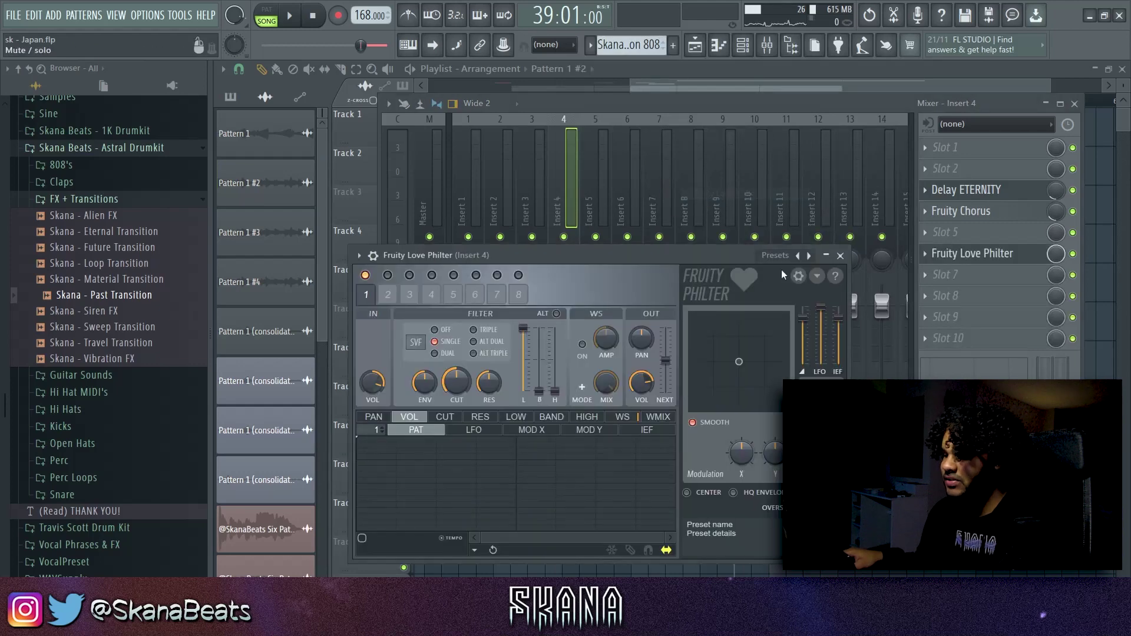
{"action": "left_click", "coordinate": [802, 255]}
{"action": "left_click", "coordinate": [828, 243]}
Play the bridge and compare the Love Philter's Basic 3 gating preset with the previous one
{"action": "key", "text": "space"}
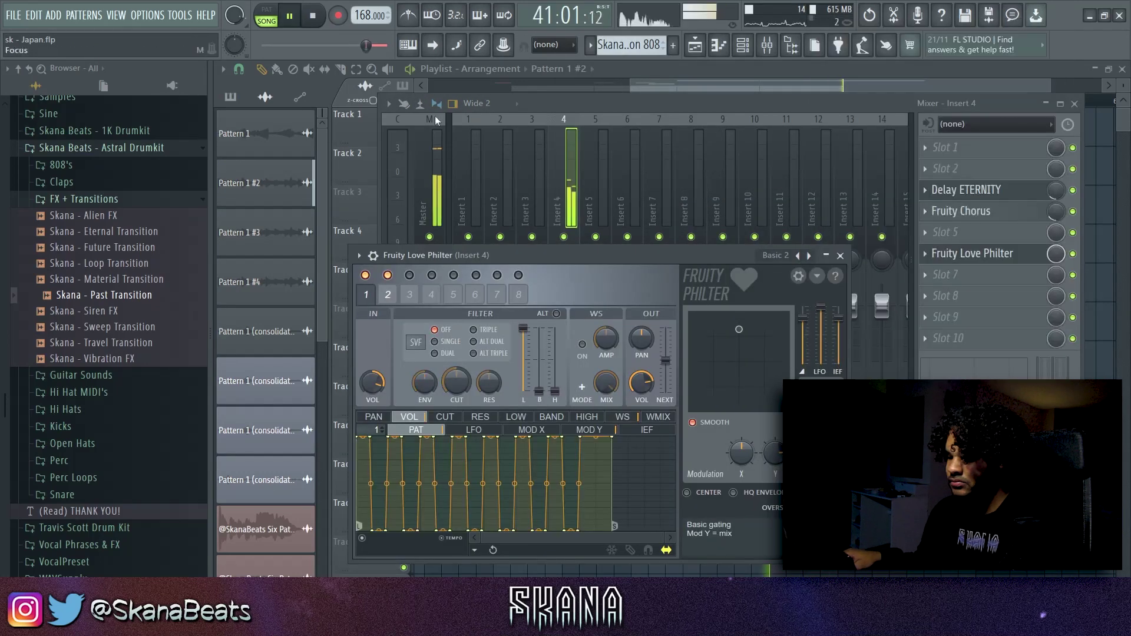
{"action": "left_click_drag", "start_coordinate": [634, 263], "coordinate": [638, 219]}
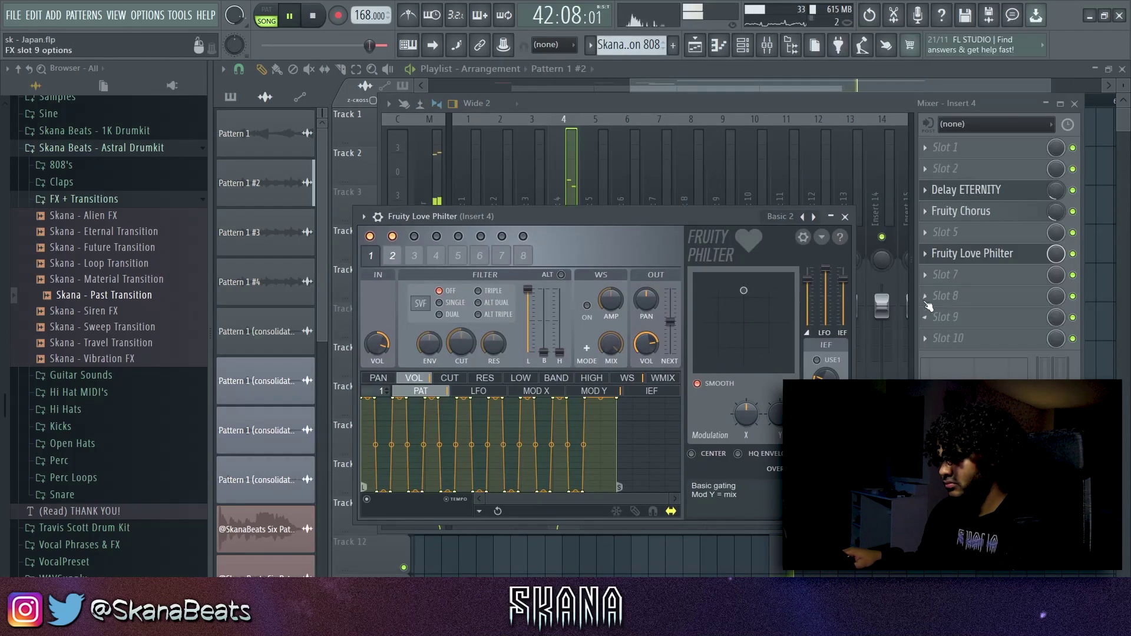
{"action": "left_click", "coordinate": [815, 217]}
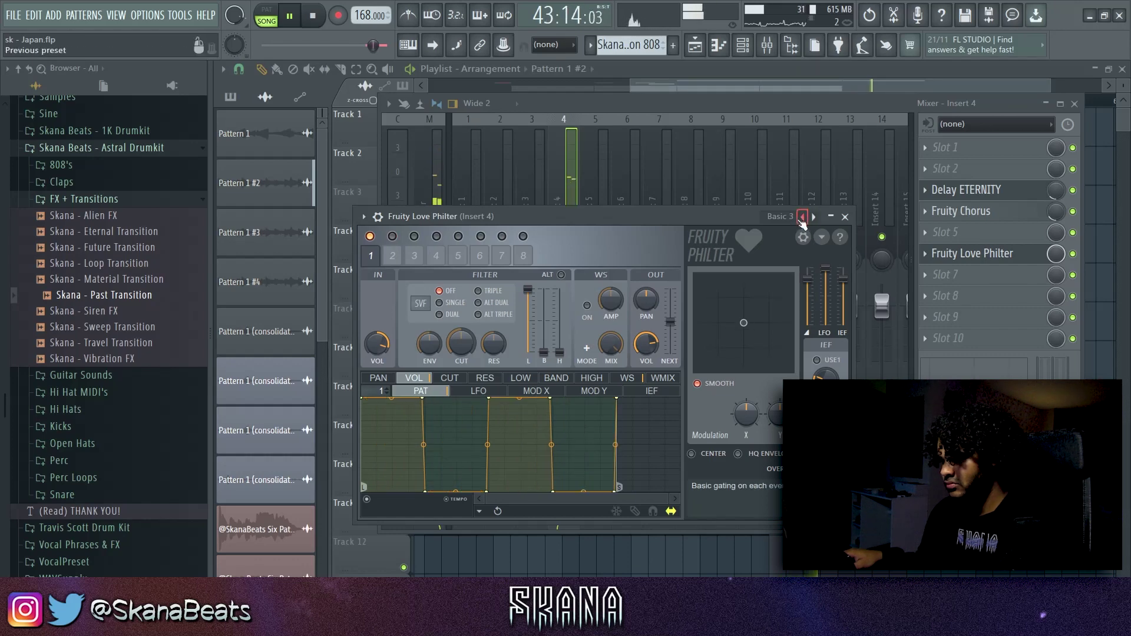
{"action": "left_click", "coordinate": [800, 217]}
{"action": "left_click", "coordinate": [1056, 256]}
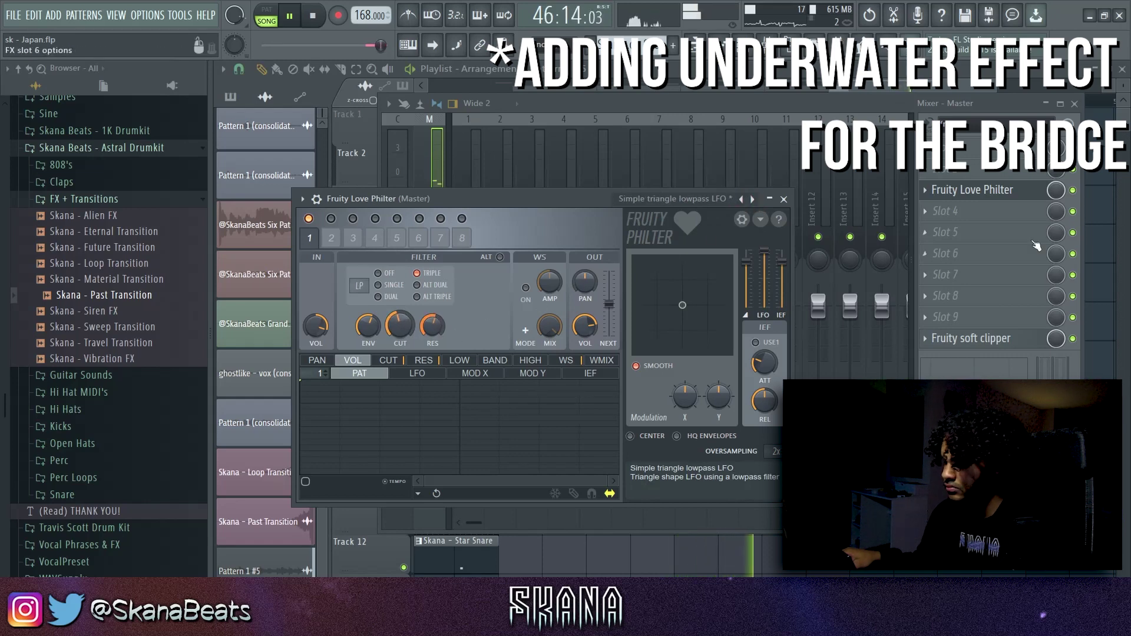
Create an automation clip for the mix level of the Master's Love Philter across bars 41 to 49
{"action": "right_click", "coordinate": [1057, 189]}
{"action": "left_click", "coordinate": [1043, 308]}
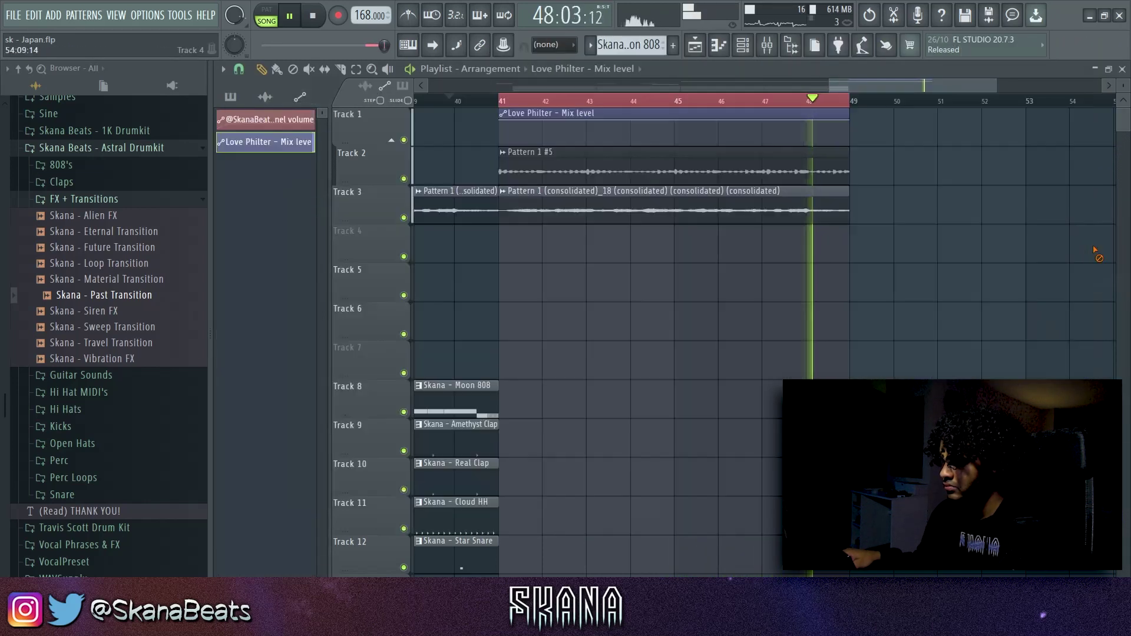
Move the Love Philter mix level automation clip from Track 1 down to Track 4, still starting at bar 41
{"action": "scroll", "coordinate": [765, 197], "scroll_direction": "down", "scroll_amount": 3}
{"action": "left_click_drag", "start_coordinate": [704, 116], "coordinate": [697, 235]}
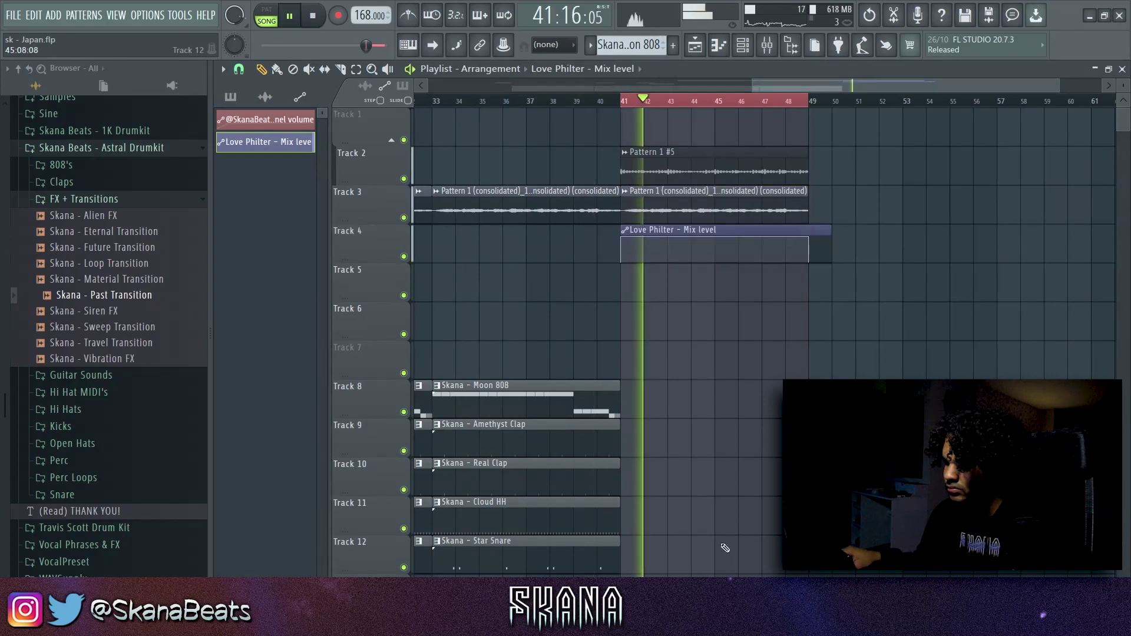
Copy the five drum clips on Tracks 8 to 12 from bars 33–41 to bar 41 and save the project
{"action": "left_click_drag", "start_coordinate": [569, 363], "coordinate": [560, 539]}
{"action": "left_click_drag", "start_coordinate": [519, 403], "coordinate": [707, 399]}
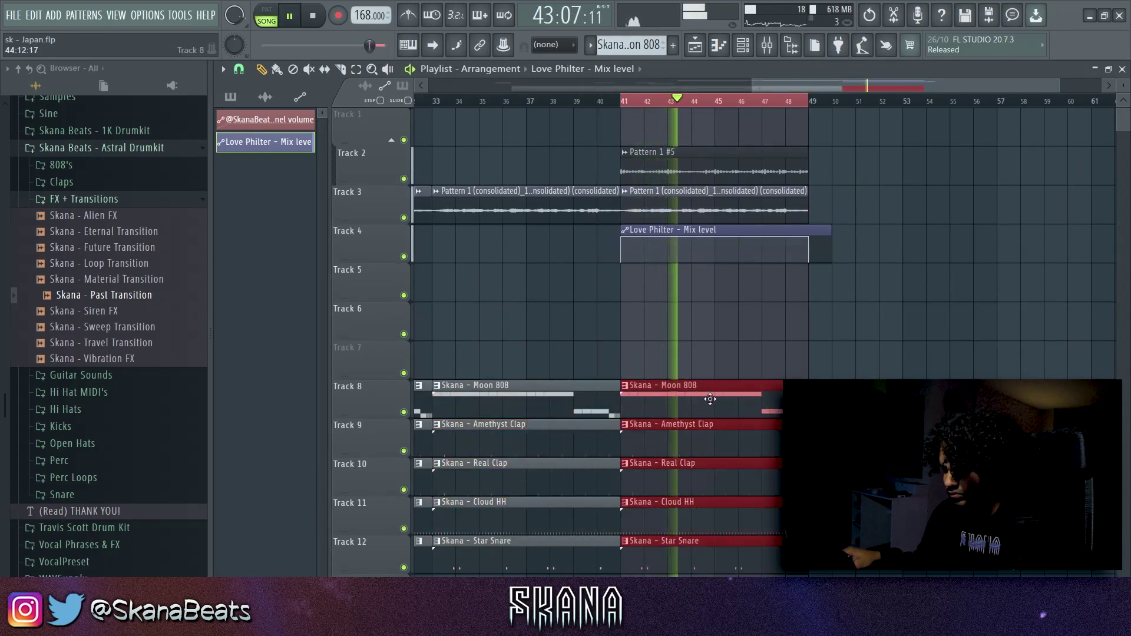
{"action": "left_click", "coordinate": [707, 352], "text": "ctrl"}
{"action": "right_click", "coordinate": [707, 352], "text": "ctrl"}
{"action": "key", "text": "ctrl+s"}
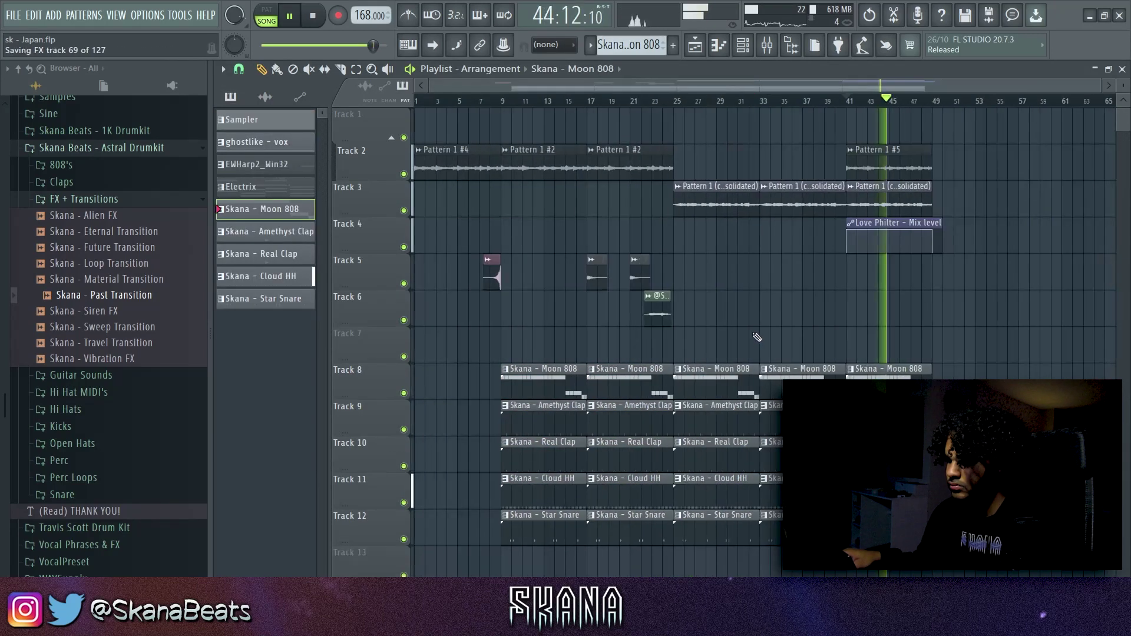
{"action": "scroll", "coordinate": [1015, 353], "scroll_direction": "up", "scroll_amount": 2}
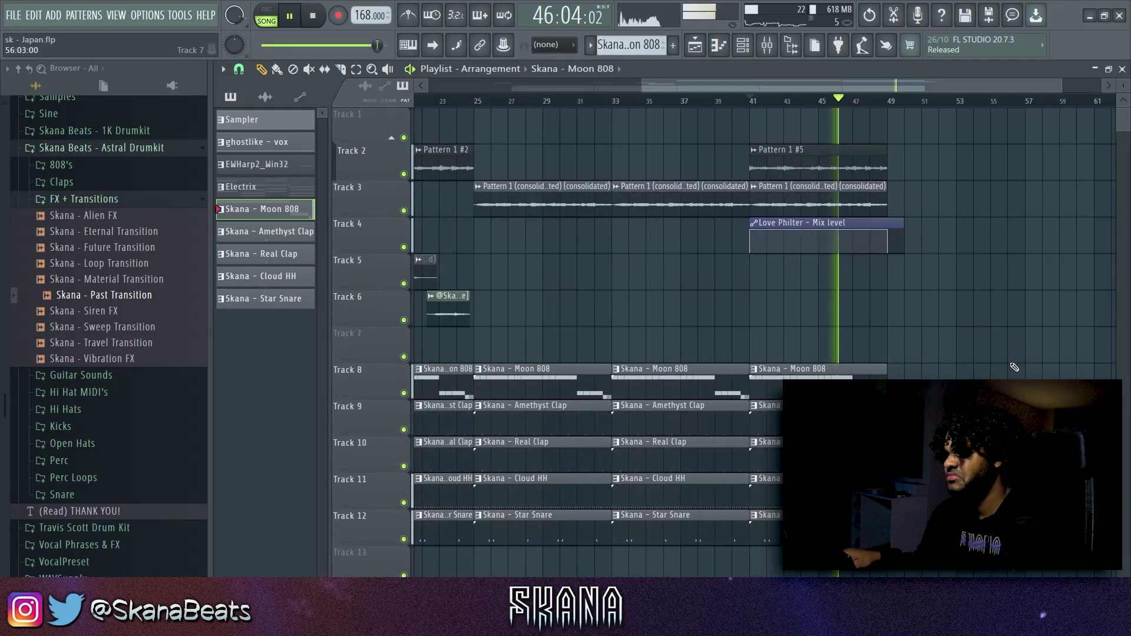
{"action": "left_click_drag", "start_coordinate": [924, 530], "coordinate": [792, 137]}
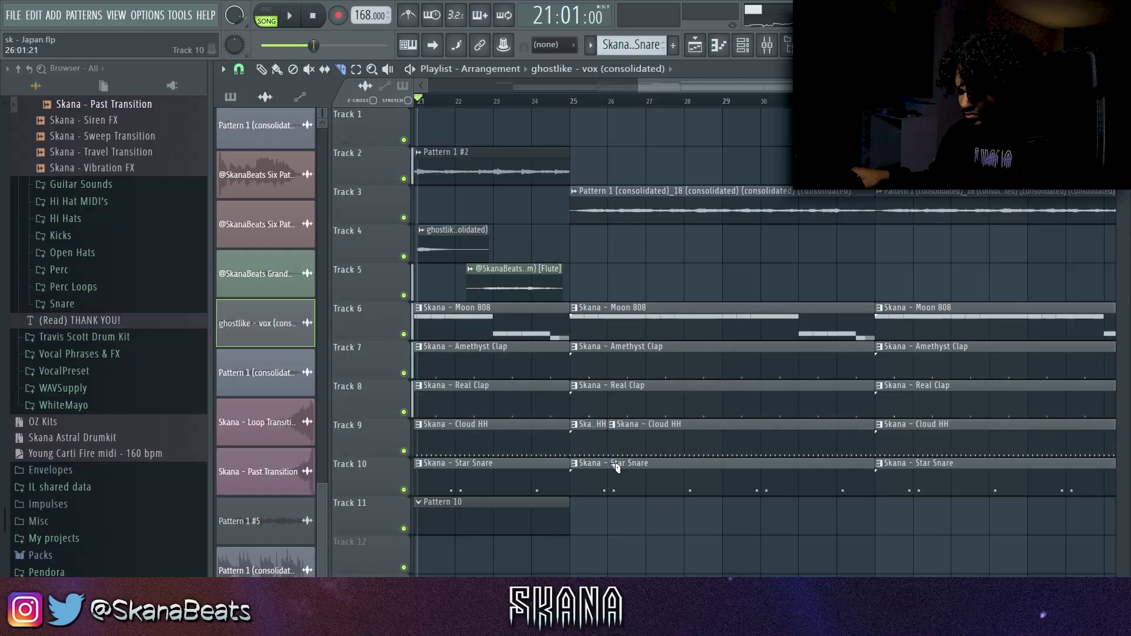
Break up the Cloud HH on Track 9 into one-and-a-half-bar clips at bars 25, 27, 29 and 31, leaving half-bar gaps
{"action": "left_click_drag", "start_coordinate": [611, 446], "coordinate": [649, 446]}
{"action": "left_click", "coordinate": [572, 100]}
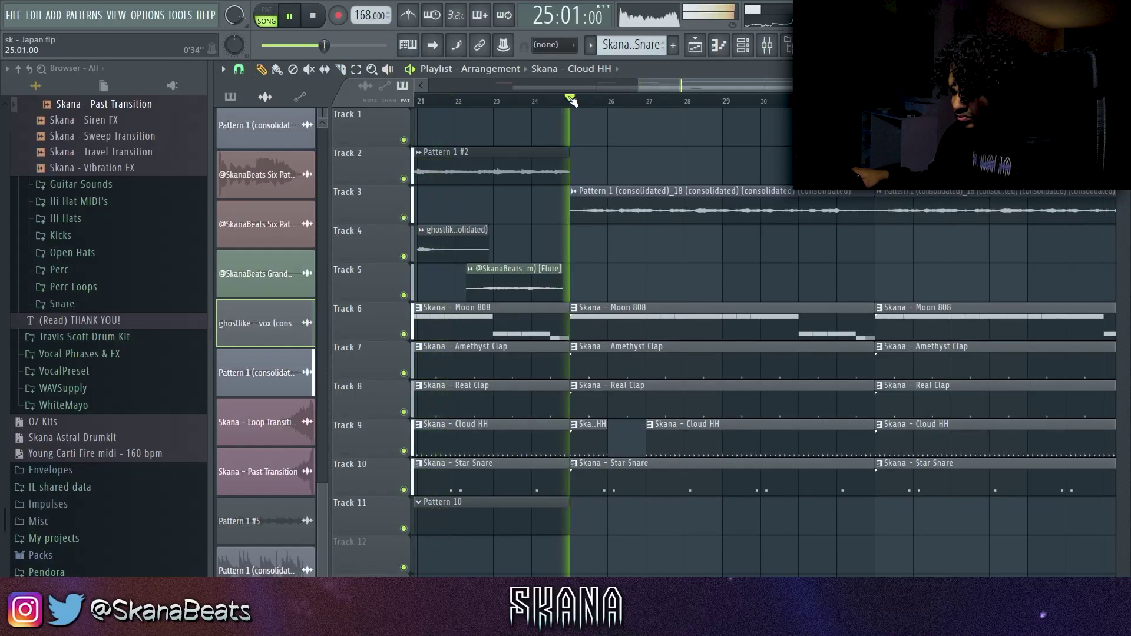
{"action": "scroll", "coordinate": [677, 377], "scroll_direction": "up", "scroll_amount": 3}
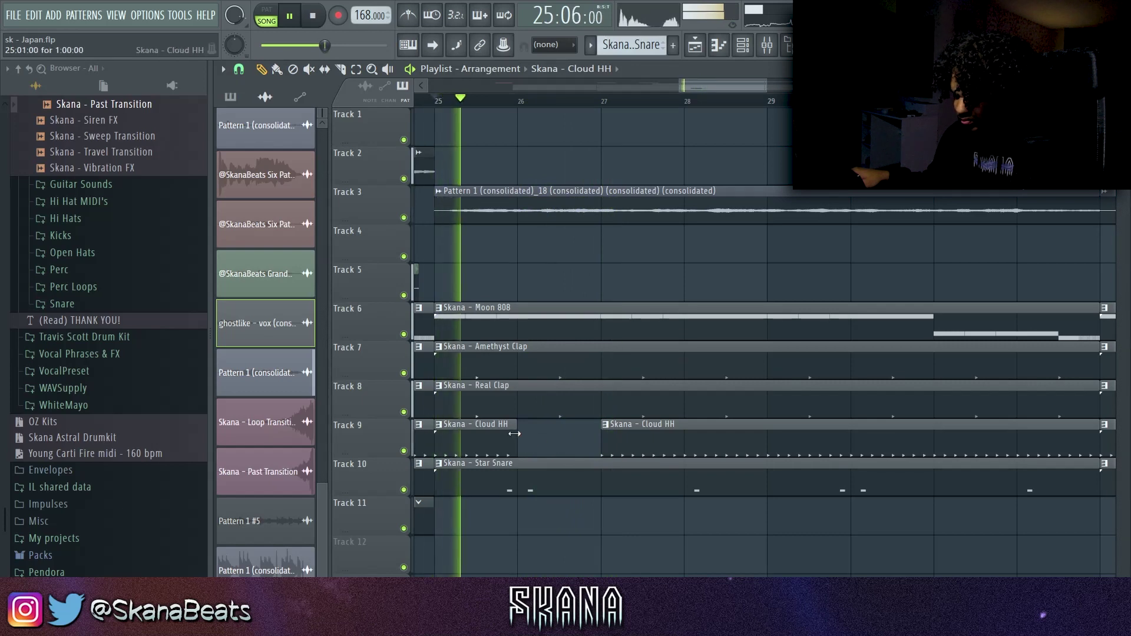
{"action": "left_click_drag", "start_coordinate": [518, 441], "coordinate": [561, 440]}
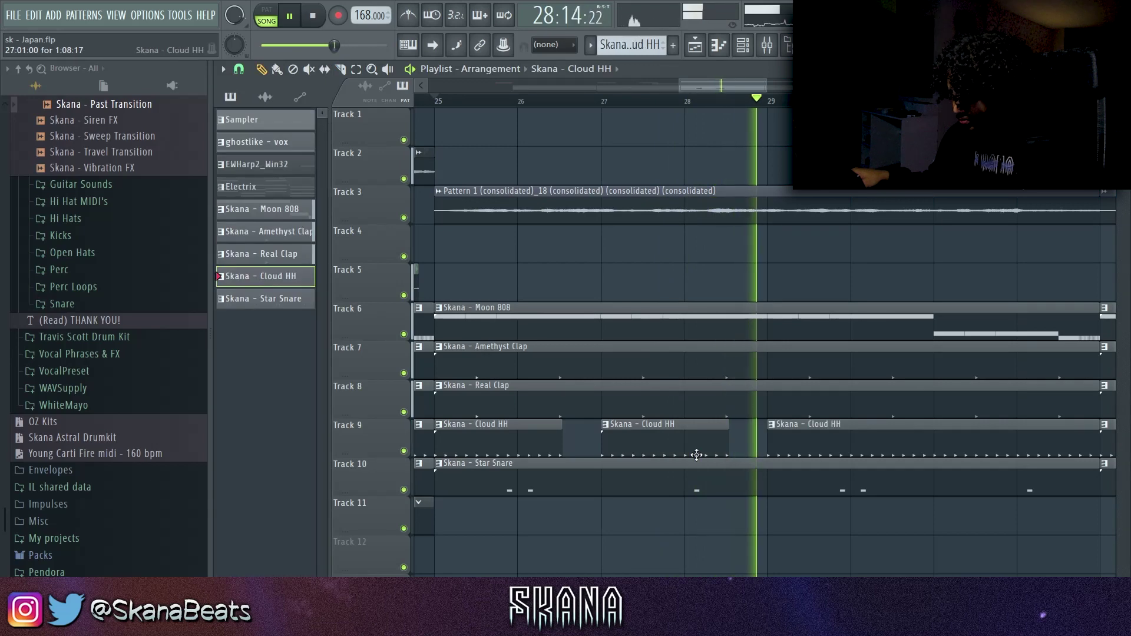
{"action": "scroll", "coordinate": [697, 455], "scroll_direction": "down", "scroll_amount": 3}
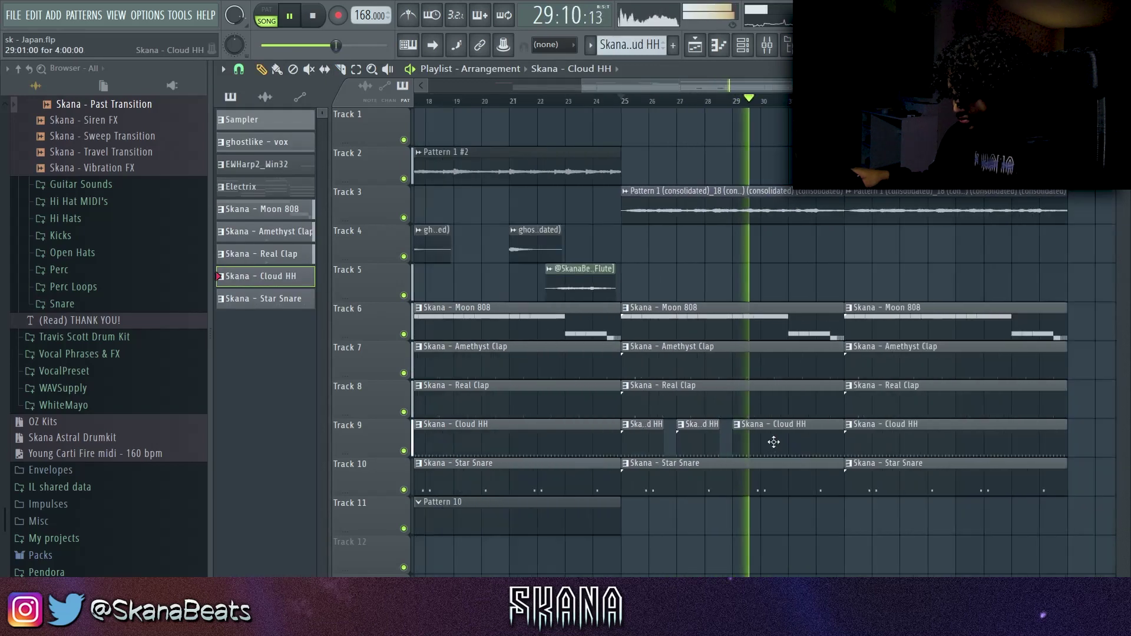
{"action": "right_click", "coordinate": [777, 451]}
{"action": "left_click", "coordinate": [714, 442]}
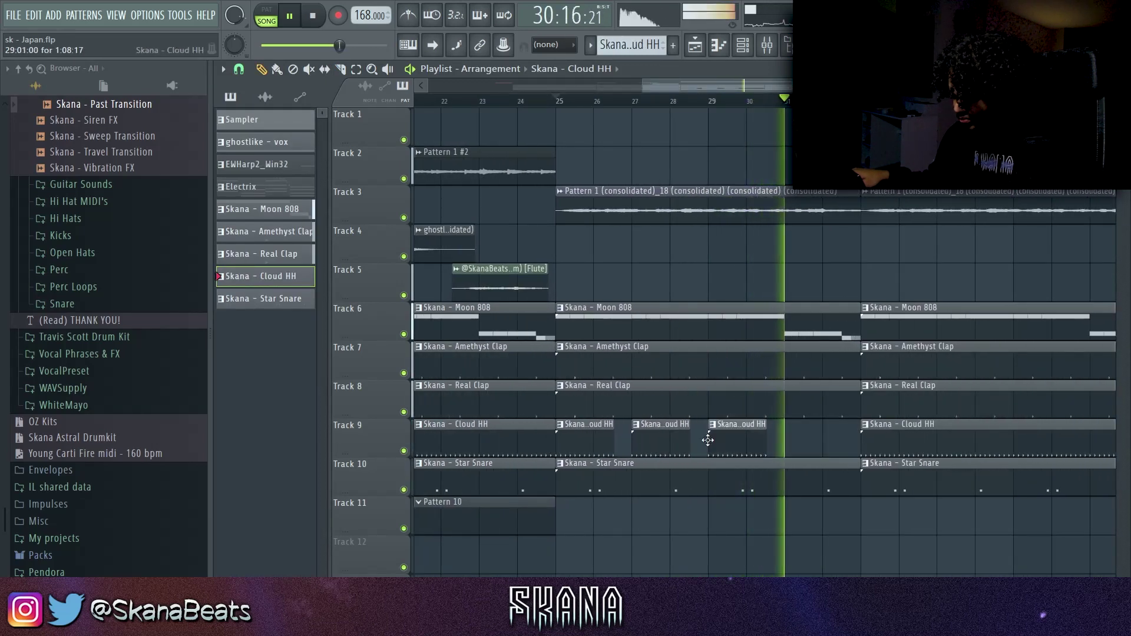
{"action": "left_click", "coordinate": [824, 442]}
Trim the Moon 808, Amethyst Clap and Real Clap clips so they end half a bar before bar 33
{"action": "scroll", "coordinate": [864, 443], "scroll_direction": "up", "scroll_amount": 3}
{"action": "left_click_drag", "start_coordinate": [851, 407], "coordinate": [816, 323]}
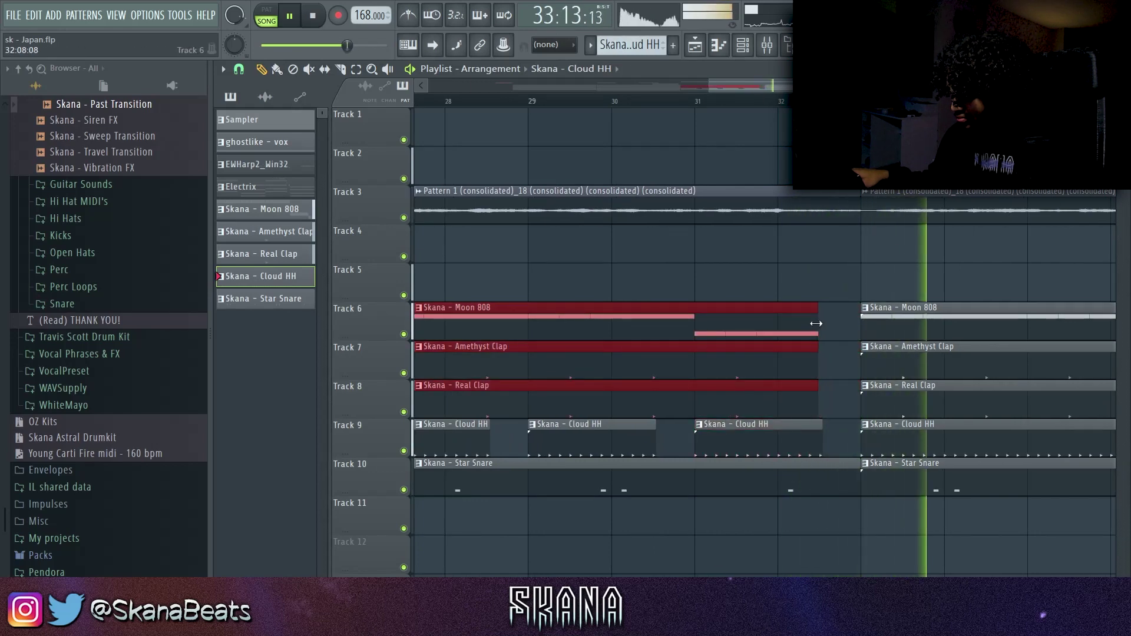
{"action": "scroll", "coordinate": [823, 328], "scroll_direction": "down", "scroll_amount": 4}
{"action": "right_click", "coordinate": [819, 284]}
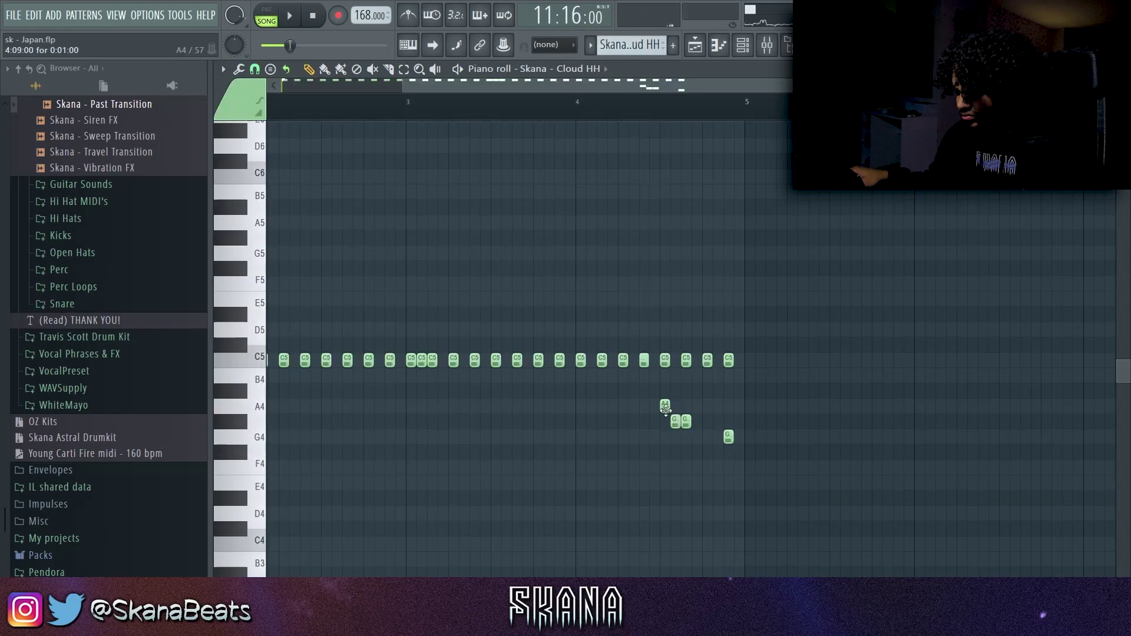
Play the Cloud HH pattern and add a lower-pitched hit under the second C5 note of bar 1, keeping the C5 note
{"action": "key", "text": "space"}
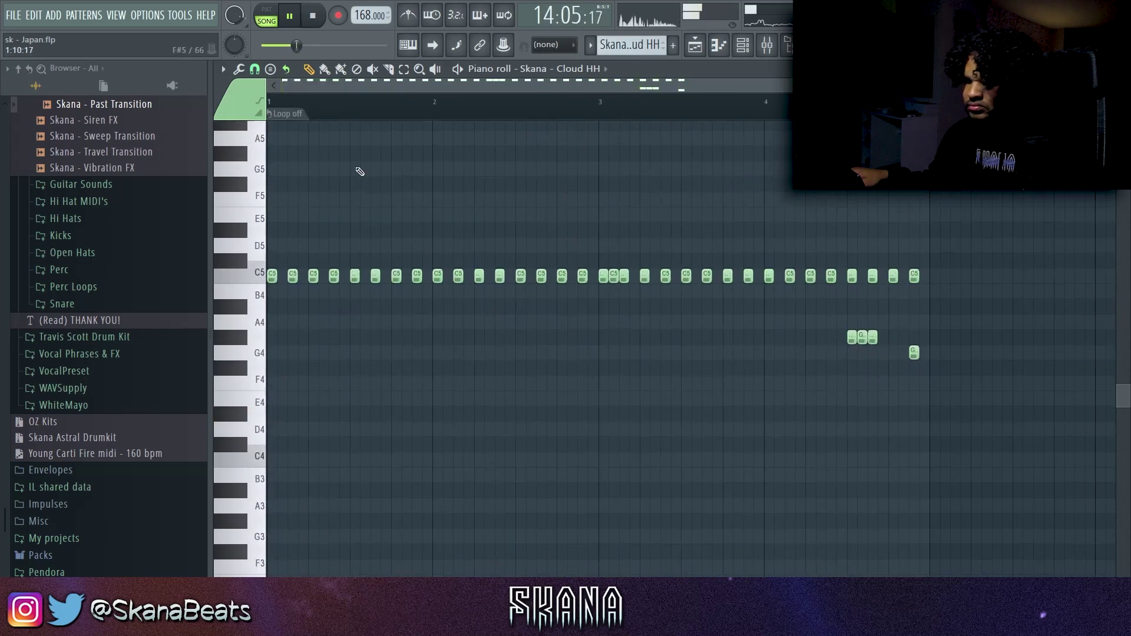
{"action": "key", "text": "space"}
{"action": "key", "text": "space"}
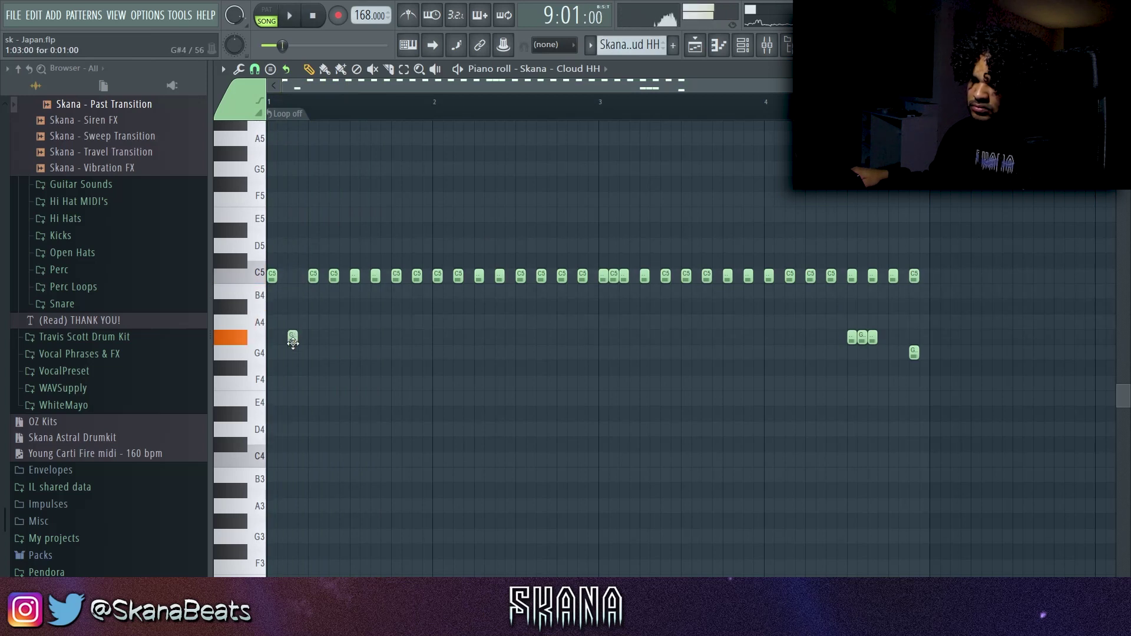
{"action": "key", "text": "space"}
{"action": "key", "text": "space"}
{"action": "left_click", "coordinate": [292, 276]}
{"action": "key", "text": "space"}
Add a G4 hi-hat hit in the middle of bar 2, aligned with the C5 note above it
{"action": "left_click", "coordinate": [489, 352]}
{"action": "key", "text": "space"}
{"action": "left_click_drag", "start_coordinate": [490, 353], "coordinate": [500, 354]}
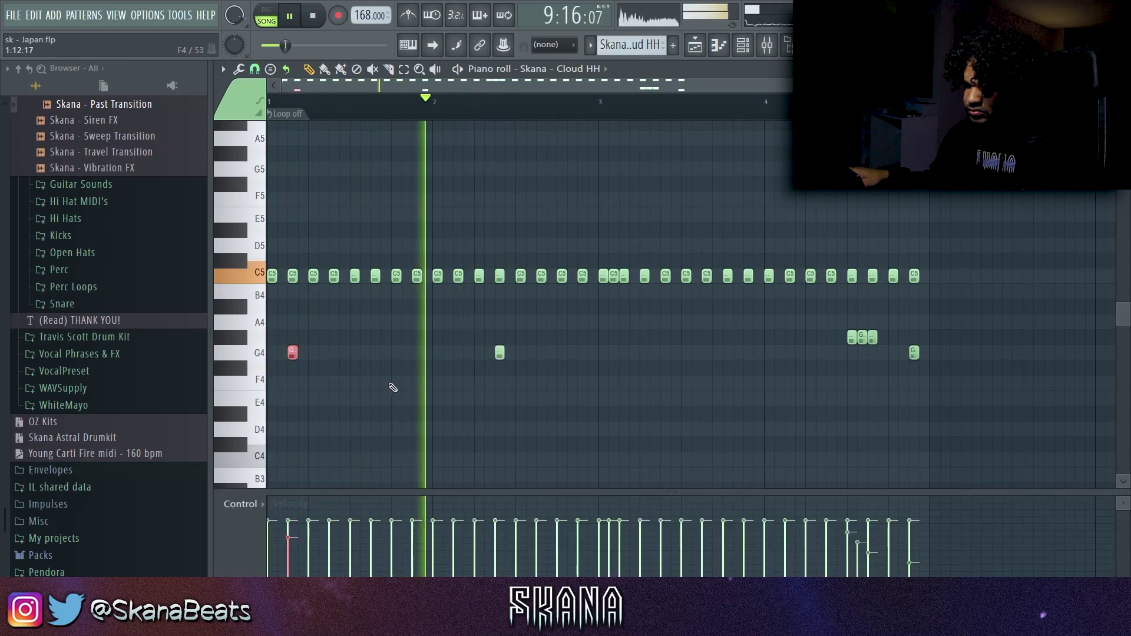
{"action": "left_click", "coordinate": [405, 366], "text": "ctrl"}
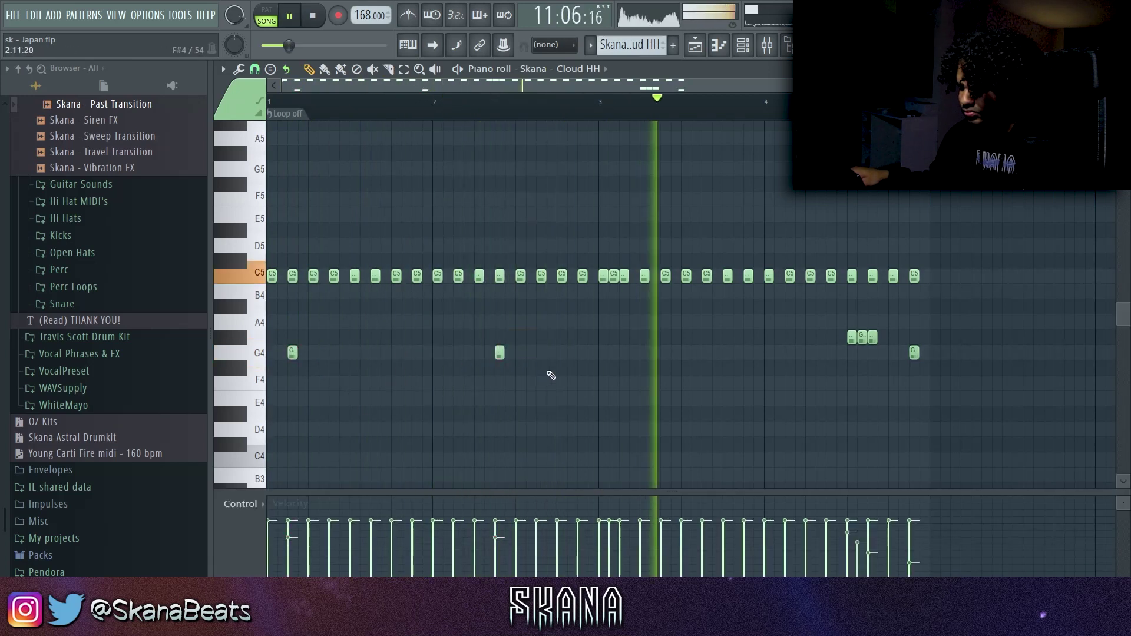
Duplicate the four-bar Cloud HH pattern to fill eight bars and close the piano roll
{"action": "left_click_drag", "start_coordinate": [928, 102], "coordinate": [71, 227]}
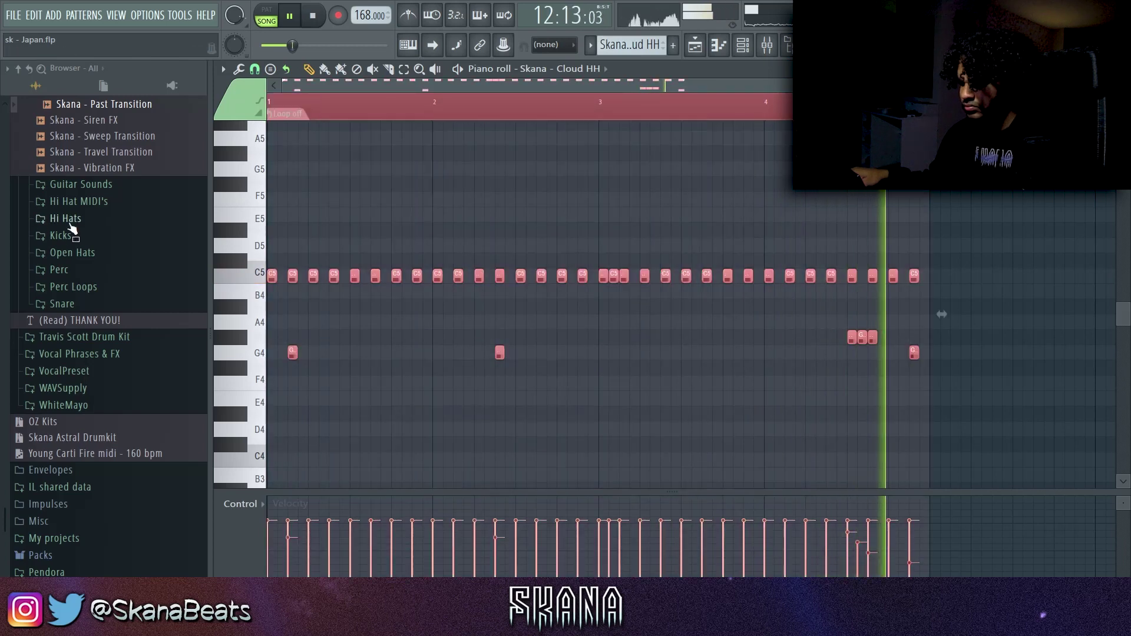
{"action": "key", "text": "ctrl+b"}
{"action": "left_click", "coordinate": [482, 263], "text": "ctrl"}
{"action": "right_click", "coordinate": [482, 263], "text": "ctrl"}
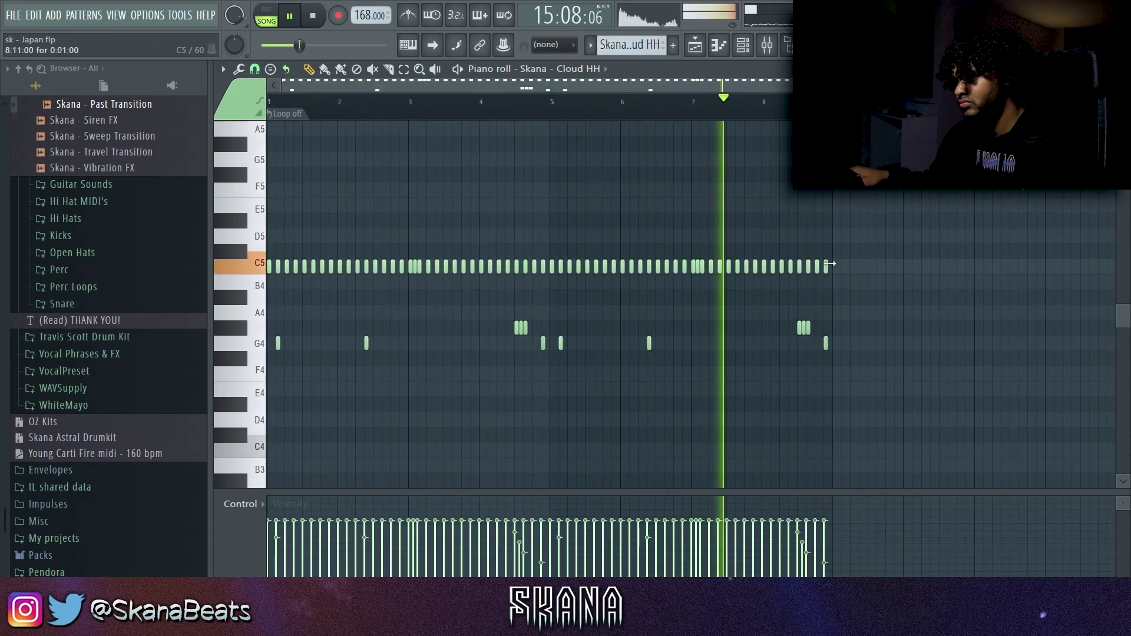
{"action": "left_click", "coordinate": [1123, 69]}
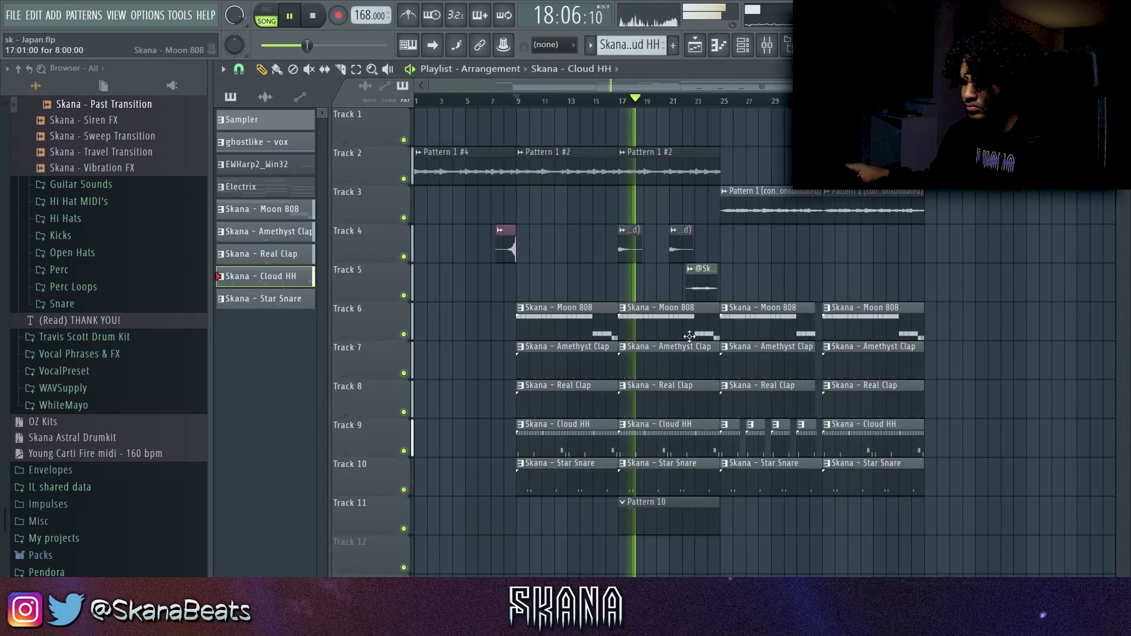
Set the playlist snap to Bar and make a time selection over bars 17 to 25, where Pattern 11 sits
{"action": "left_click", "coordinate": [727, 108]}
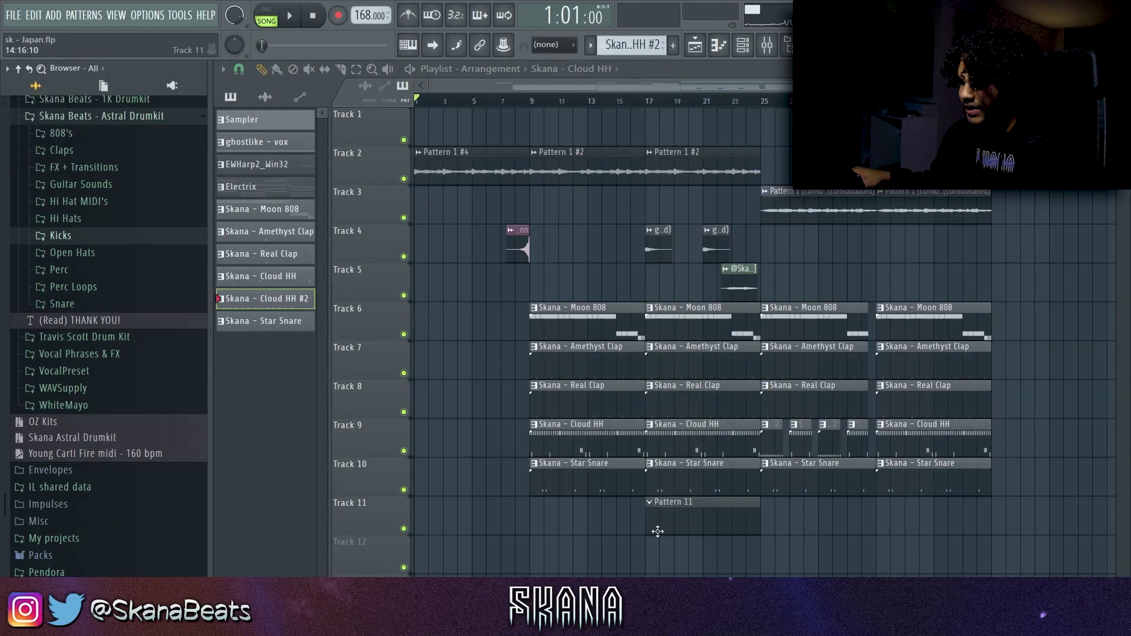
{"action": "left_click", "coordinate": [738, 515]}
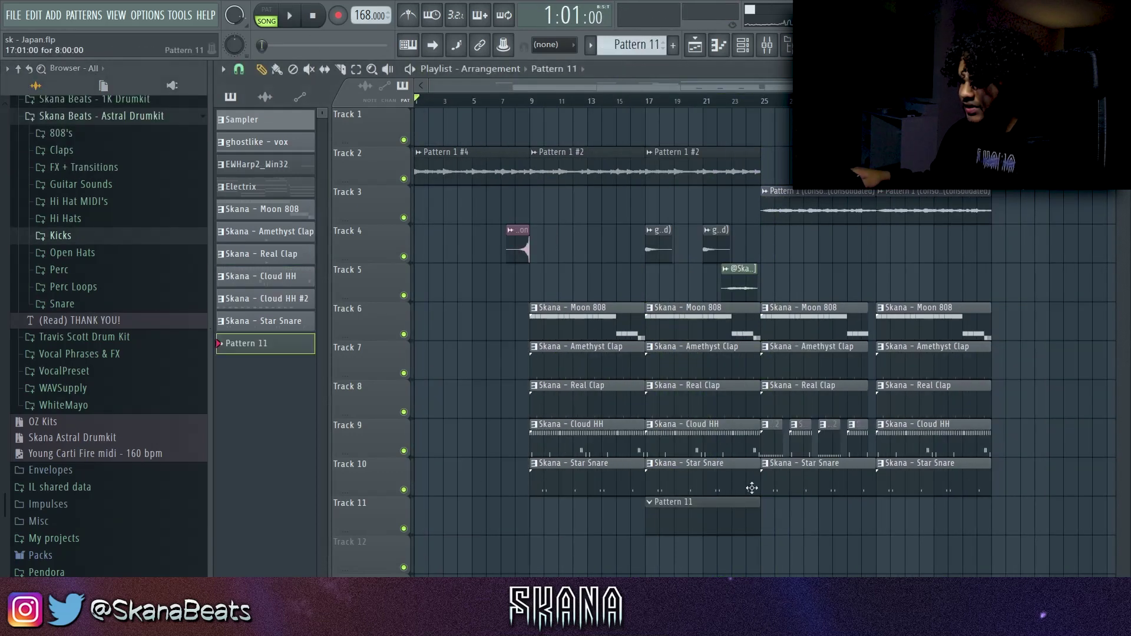
{"action": "scroll", "coordinate": [791, 137], "scroll_direction": "up", "scroll_amount": 2}
{"action": "left_click_drag", "start_coordinate": [751, 109], "coordinate": [590, 116]}
{"action": "left_click", "coordinate": [238, 69]}
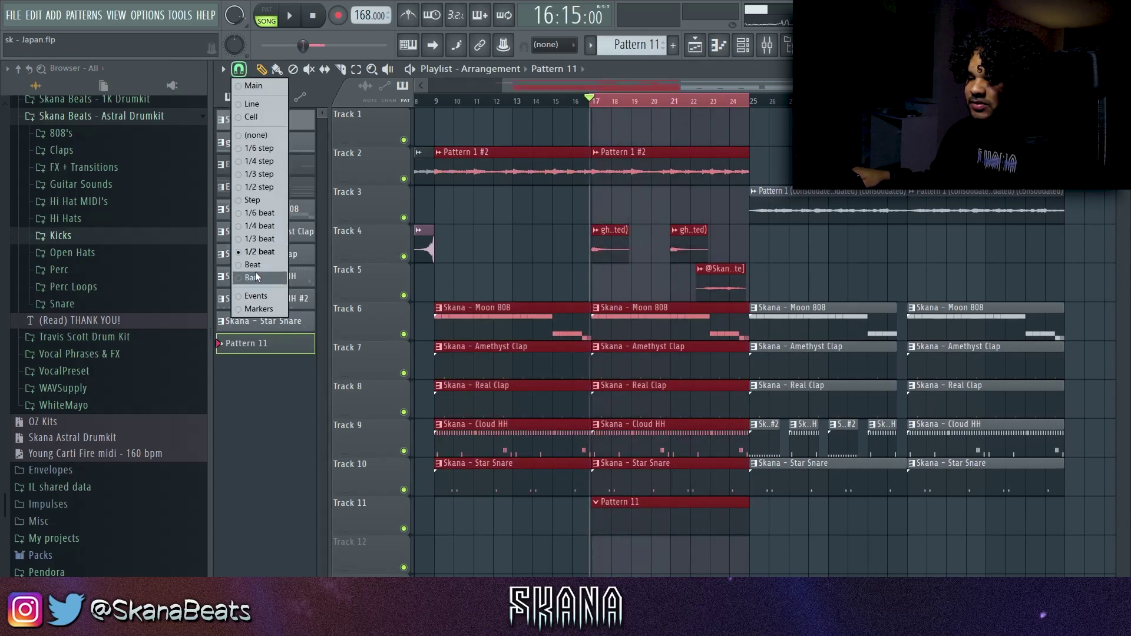
{"action": "left_click", "coordinate": [257, 277]}
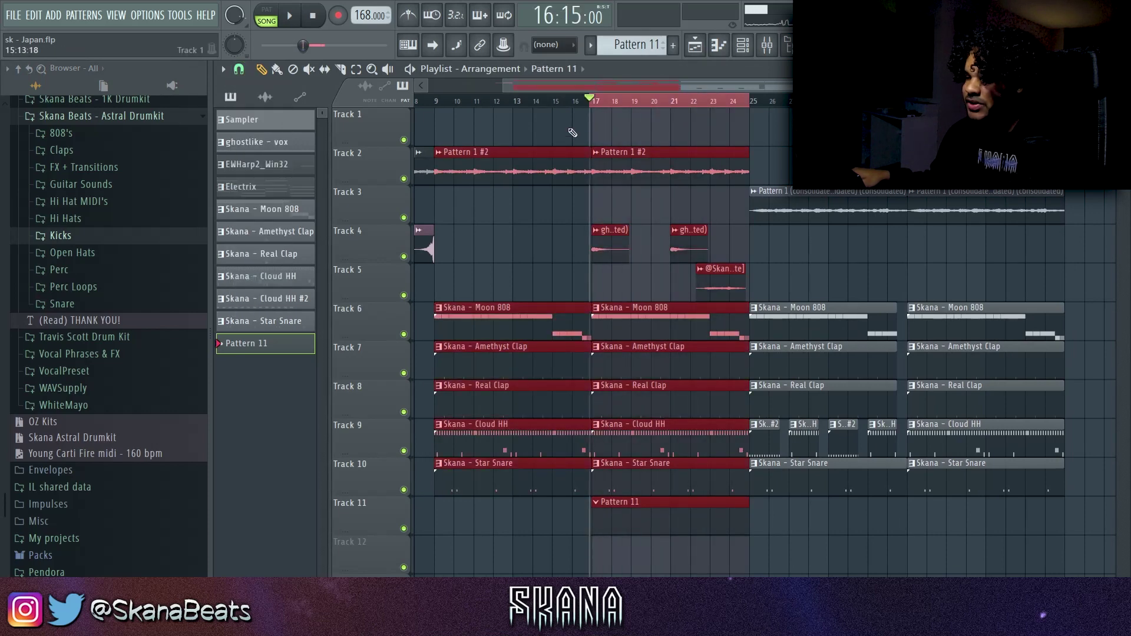
{"action": "left_click", "coordinate": [763, 117], "text": "ctrl"}
Look up the Moon 808 channel's notes, then add Skana - Dream Kick from the Astral Drumkit to the channel rack for Pattern 11
{"action": "left_click", "coordinate": [743, 48]}
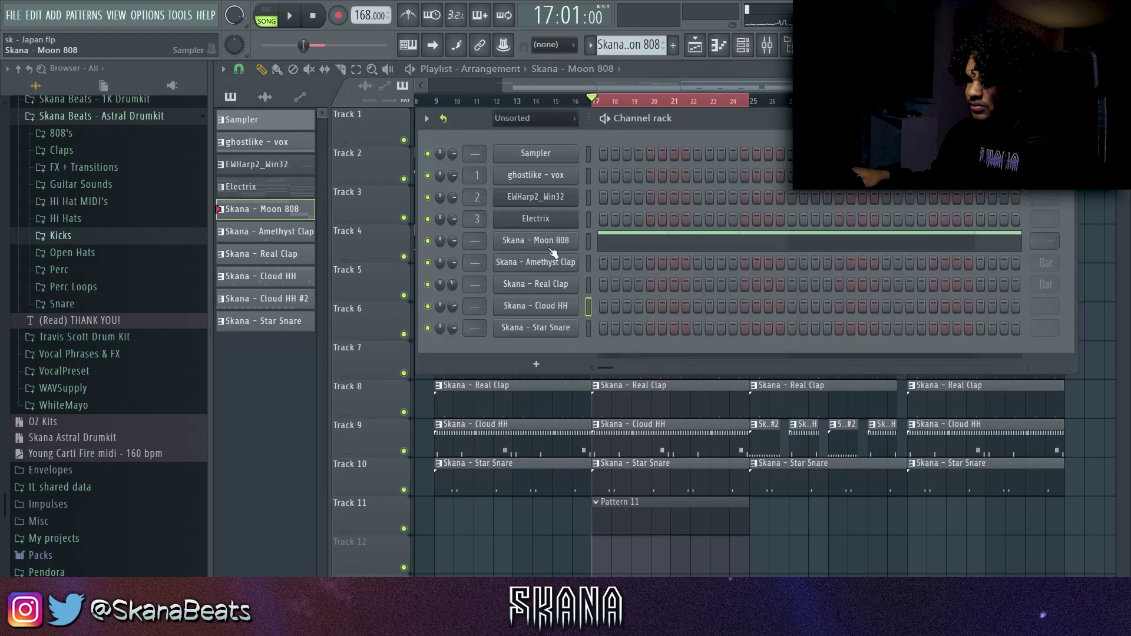
{"action": "key", "text": "F6"}
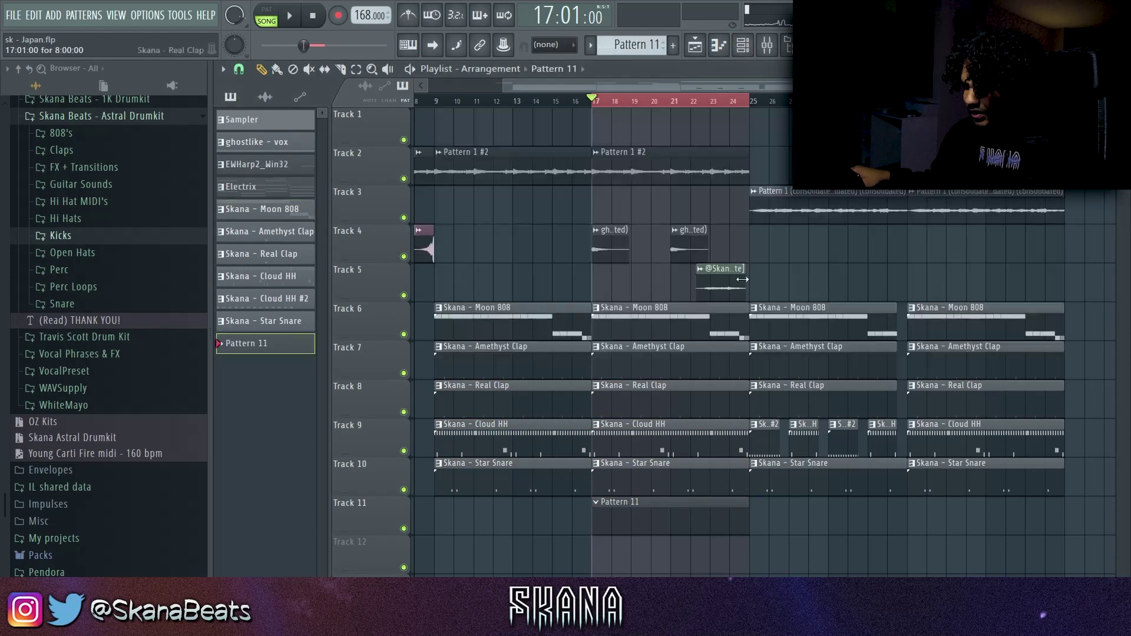
{"action": "left_click", "coordinate": [753, 45]}
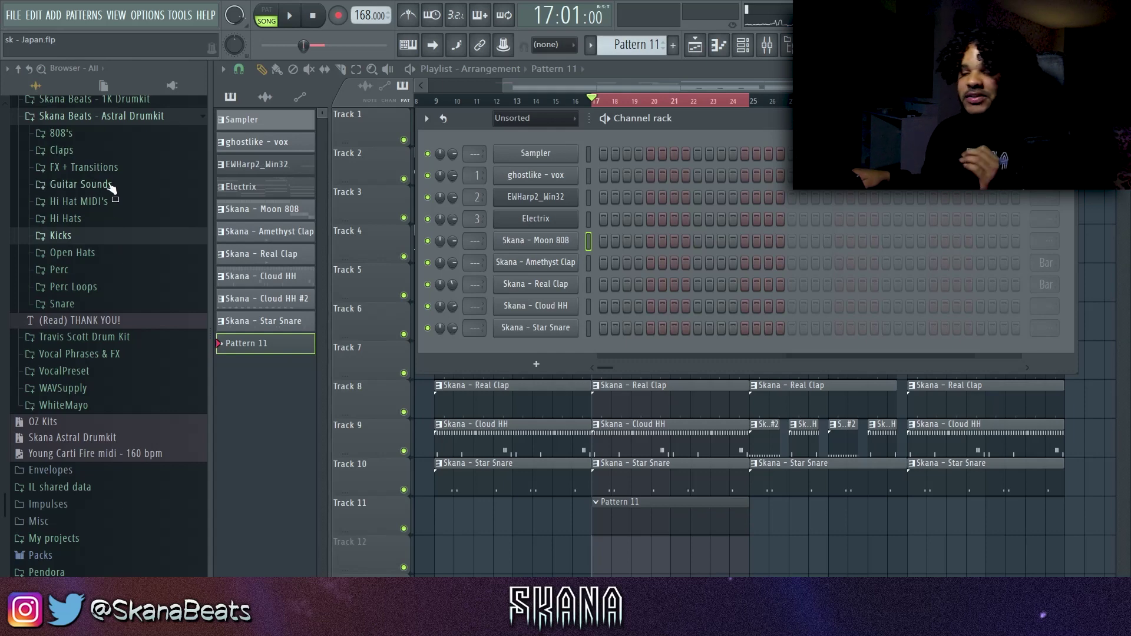
{"action": "left_click", "coordinate": [121, 239]}
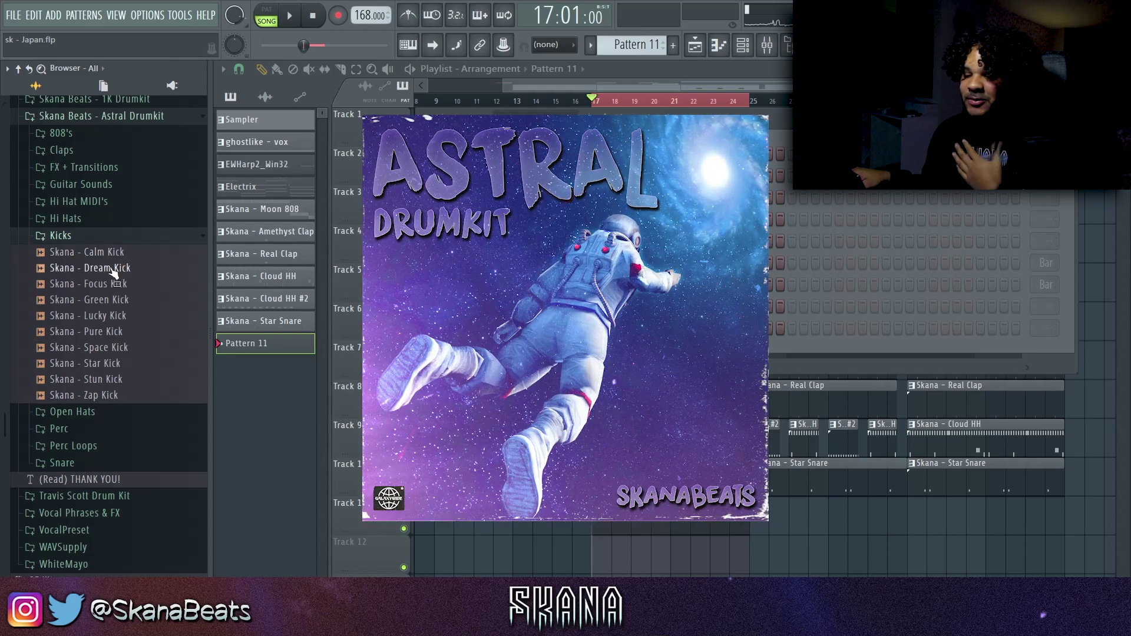
{"action": "left_click", "coordinate": [118, 269]}
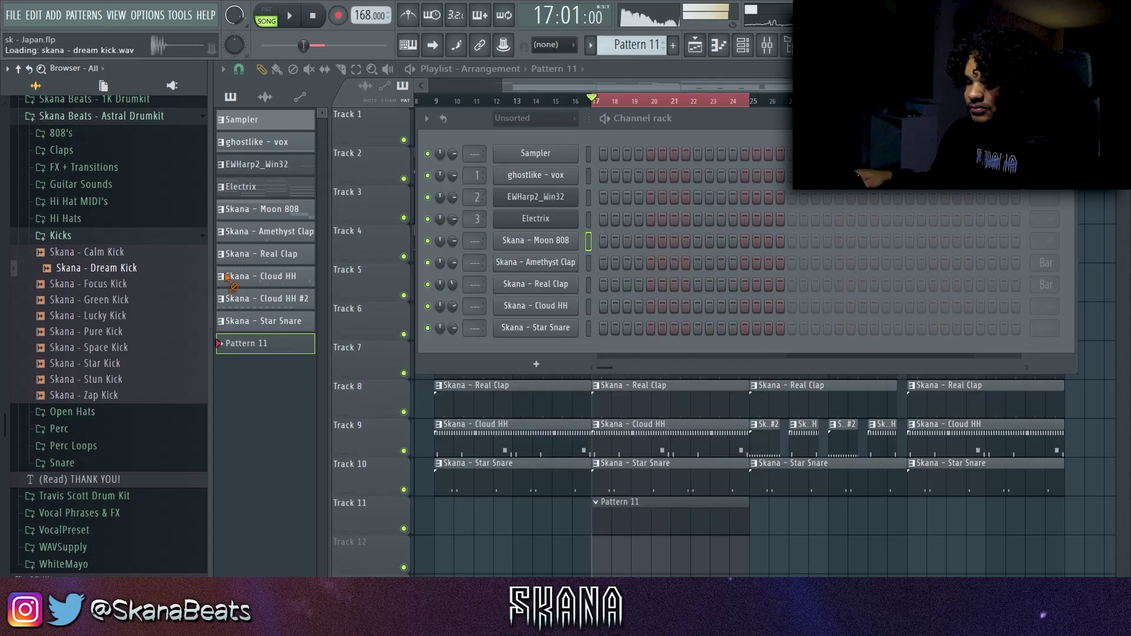
{"action": "left_click_drag", "start_coordinate": [556, 347], "coordinate": [558, 350]}
Paste the Moon 808's rhythm into the Dream Kick piano roll, with all notes on C5 and their lengths discarded
{"action": "key", "text": "ctrl+v"}
{"action": "key", "text": "space"}
{"action": "left_click", "coordinate": [634, 355]}
{"action": "key", "text": "shift+d"}
{"action": "right_click", "coordinate": [634, 357], "text": "ctrl"}
{"action": "key", "text": "shift+c"}
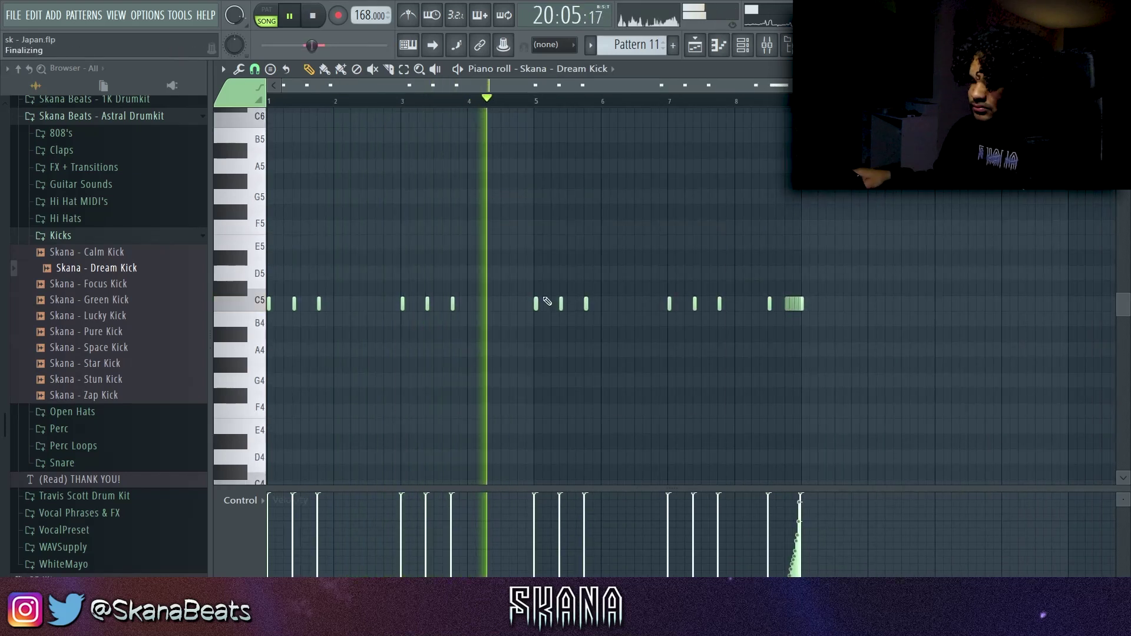
Delete the Dream Kick notes in bars 3–4 and 7–8, including the closing roll, and close the piano roll
{"action": "left_click_drag", "start_coordinate": [476, 303], "coordinate": [400, 304]}
{"action": "left_click_drag", "start_coordinate": [664, 304], "coordinate": [817, 305]}
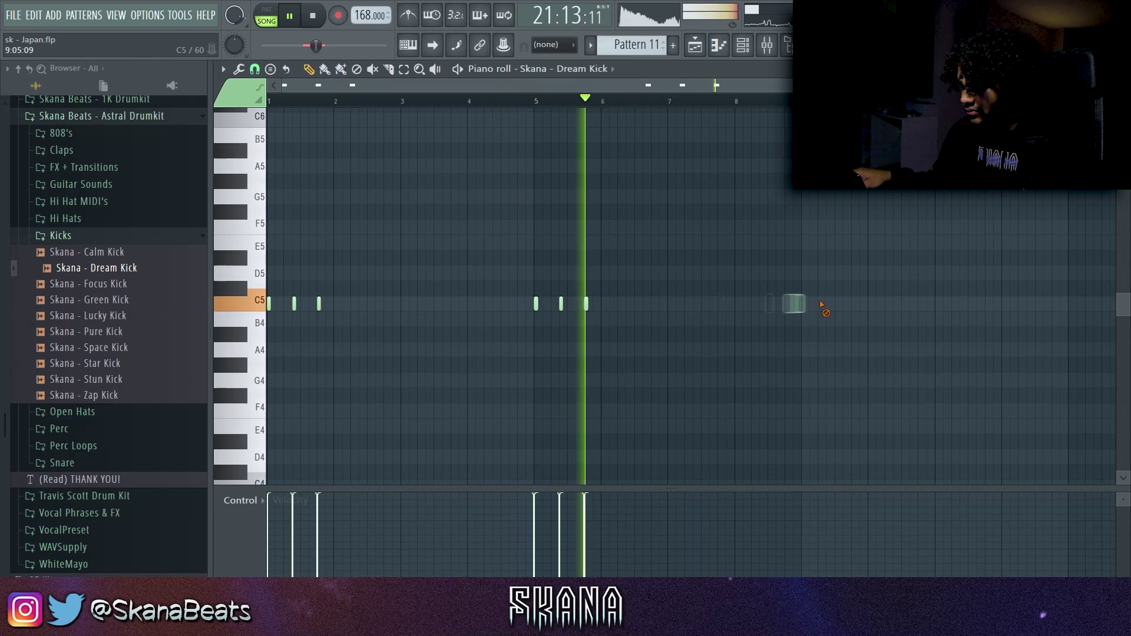
{"action": "scroll", "coordinate": [882, 202], "scroll_direction": "up", "scroll_amount": 2}
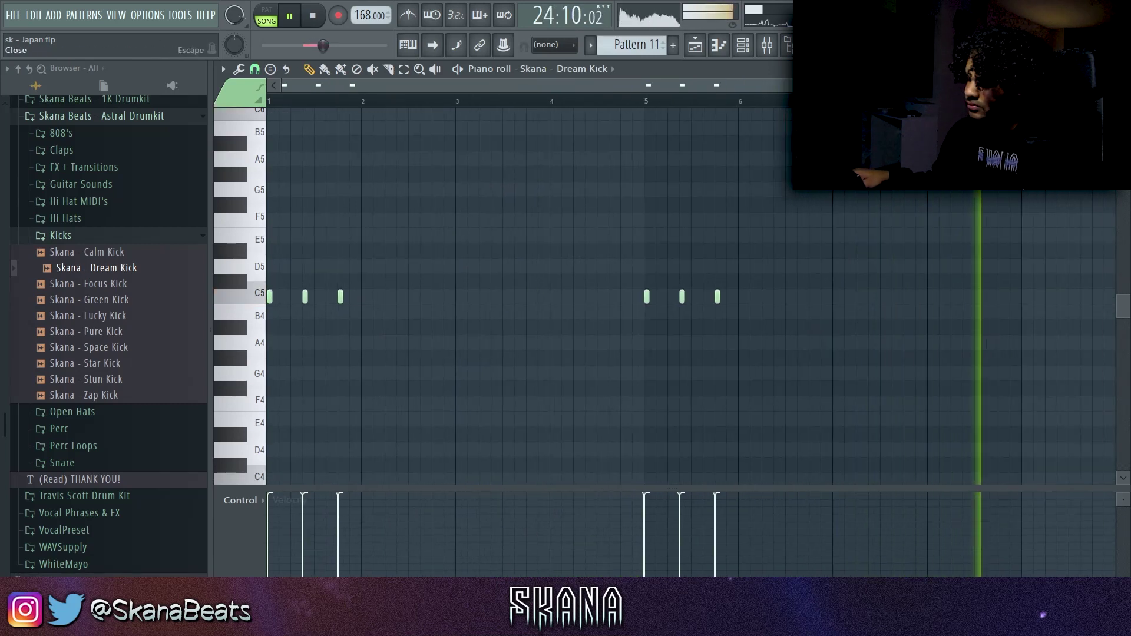
{"action": "left_click", "coordinate": [1121, 69]}
{"action": "key", "text": "F6"}
{"action": "right_click", "coordinate": [837, 534], "text": "ctrl"}
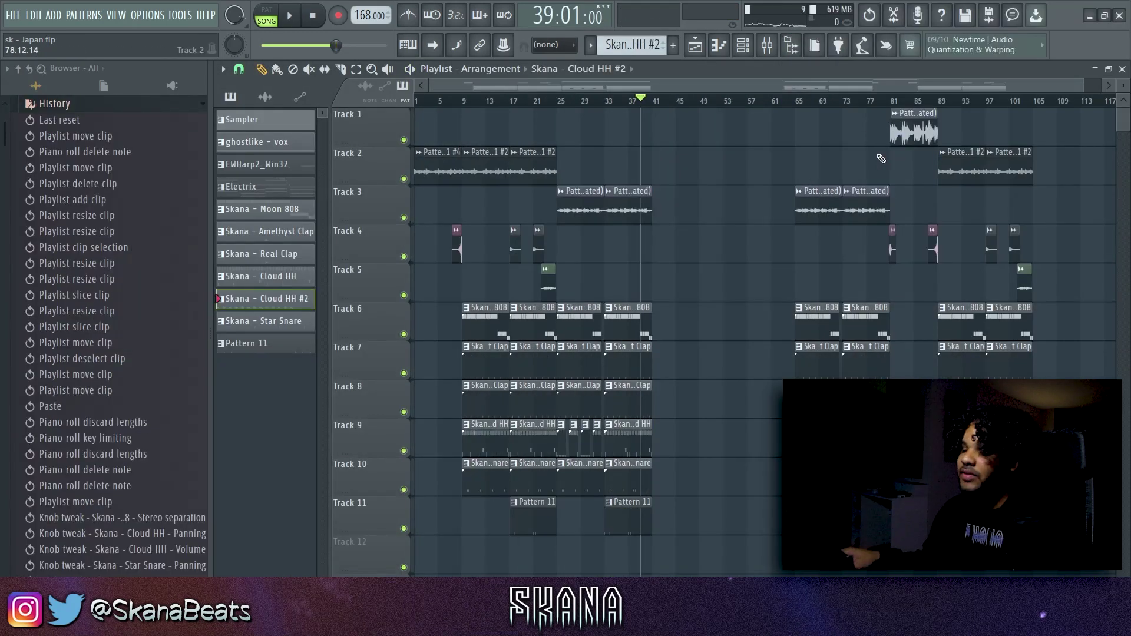
Copy the clips of bars 9–41 to bar 41 and trim the drum clips to leave a half-bar gap before that bar
{"action": "left_click_drag", "start_coordinate": [677, 157], "coordinate": [472, 518]}
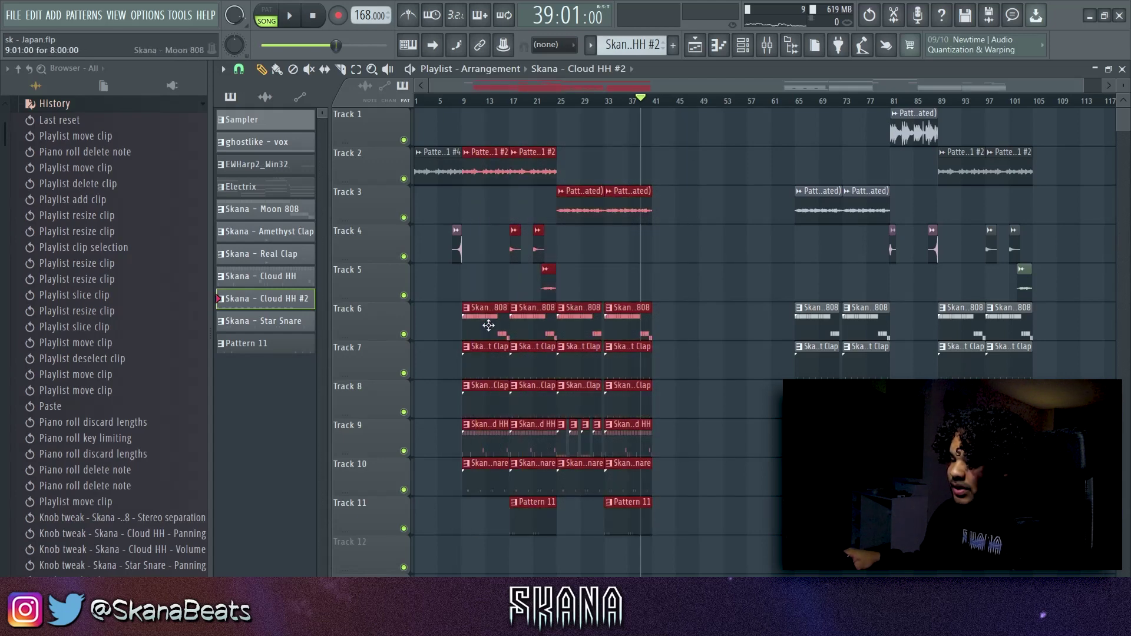
{"action": "left_click_drag", "start_coordinate": [482, 340], "coordinate": [675, 340]}
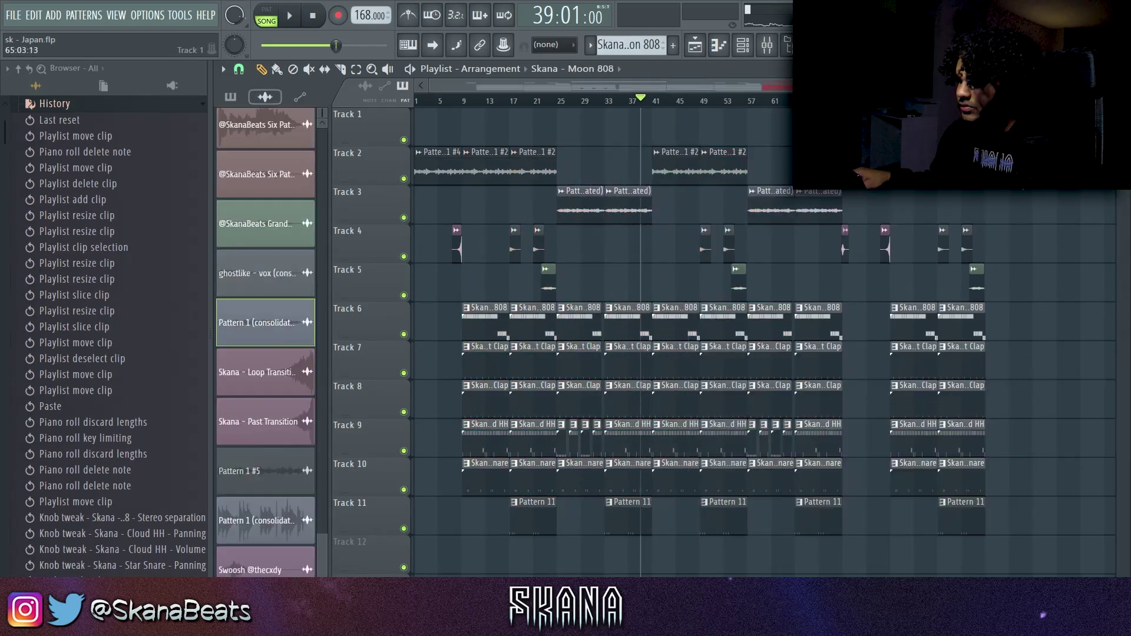
{"action": "scroll", "coordinate": [648, 288], "scroll_direction": "up", "scroll_amount": 8}
{"action": "left_click_drag", "start_coordinate": [627, 286], "coordinate": [677, 545]}
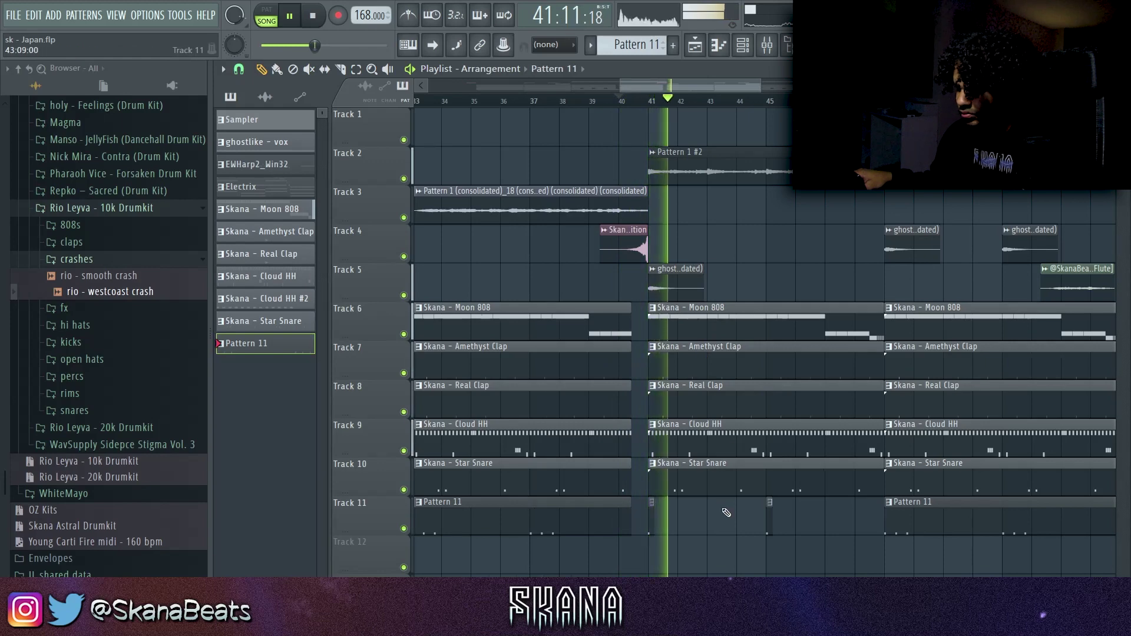
Place short Pattern 11 kick clips on Track 11 at the starts of bars 9, 13, 81 and 85
{"action": "scroll", "coordinate": [726, 512], "scroll_direction": "down", "scroll_amount": 5}
{"action": "scroll", "coordinate": [492, 533], "scroll_direction": "up", "scroll_amount": 3}
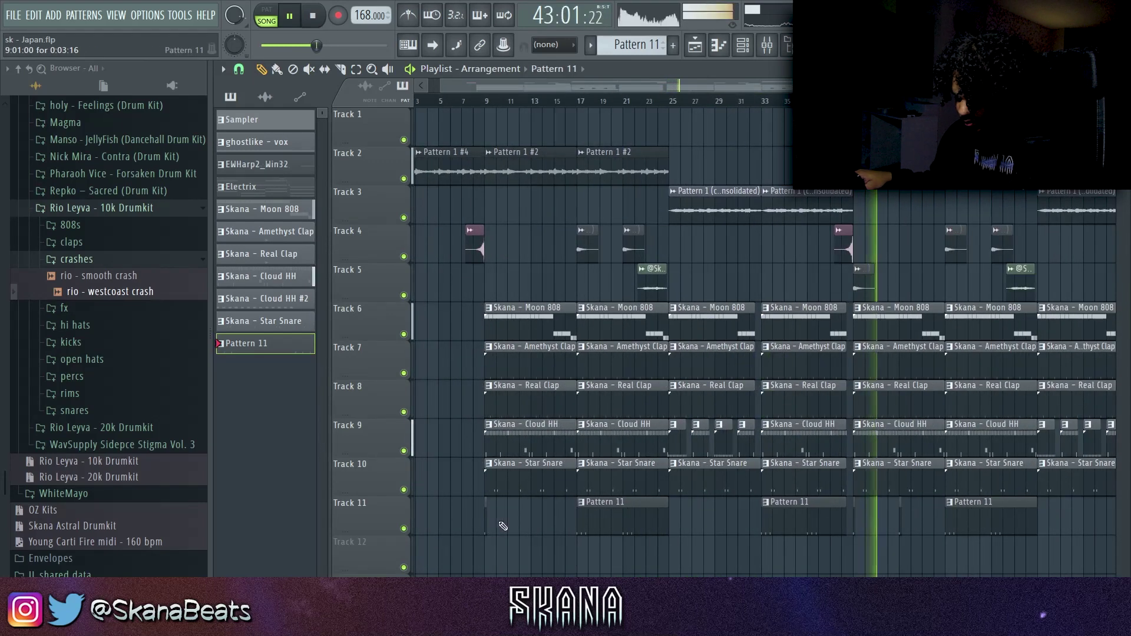
{"action": "scroll", "coordinate": [550, 502], "scroll_direction": "down", "scroll_amount": 3}
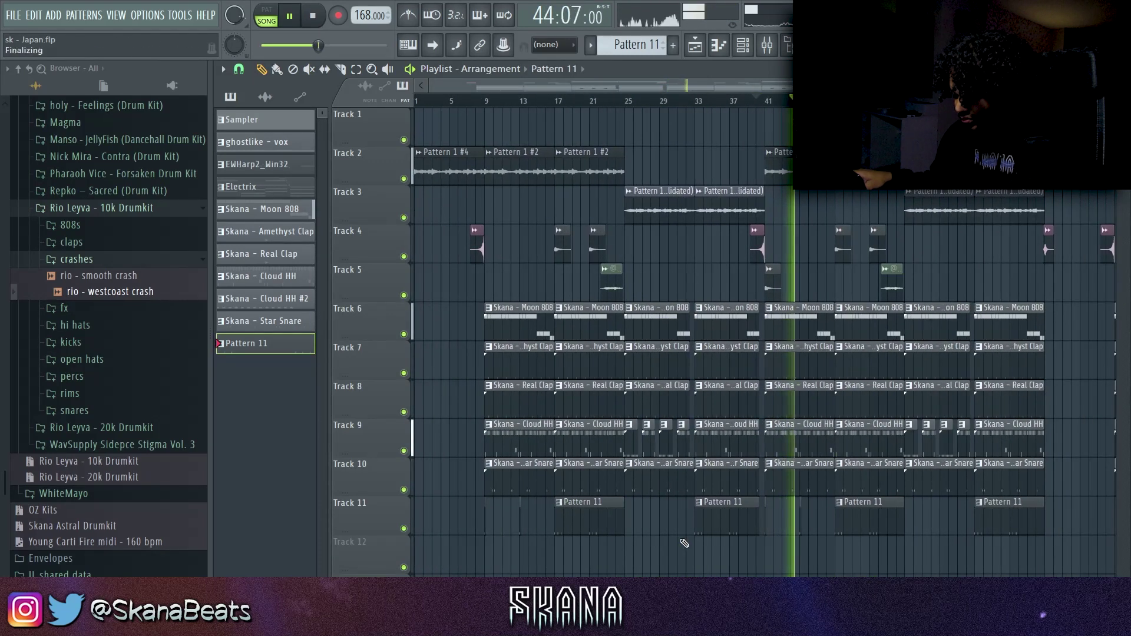
{"action": "scroll", "coordinate": [644, 547], "scroll_direction": "up", "scroll_amount": 3}
{"action": "scroll", "coordinate": [672, 539], "scroll_direction": "down", "scroll_amount": 5}
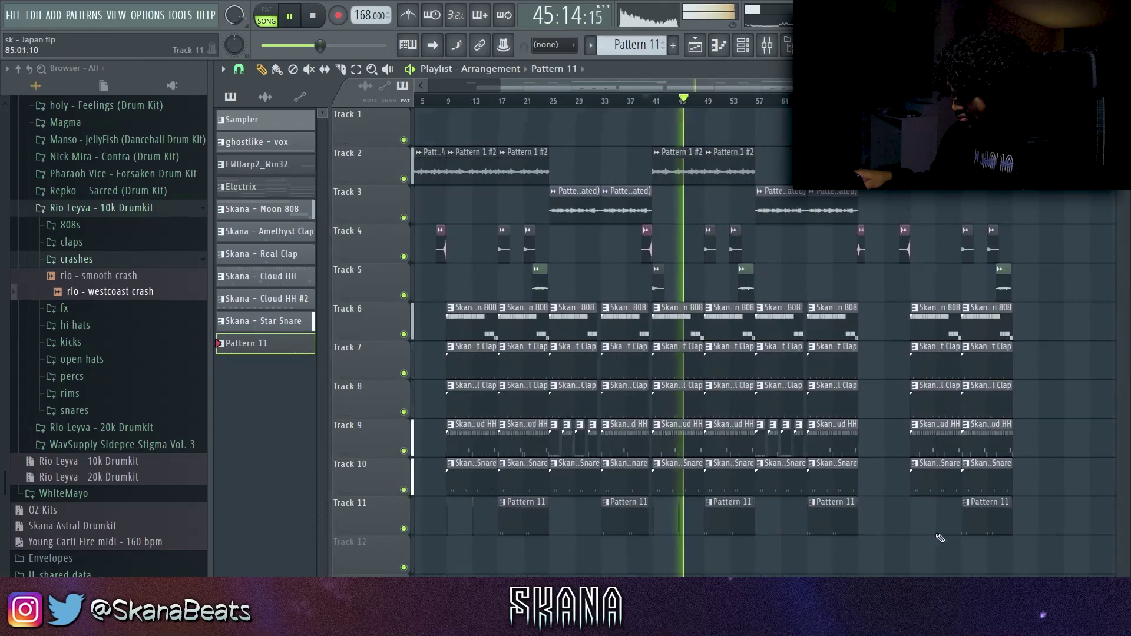
{"action": "scroll", "coordinate": [884, 527], "scroll_direction": "up", "scroll_amount": 5}
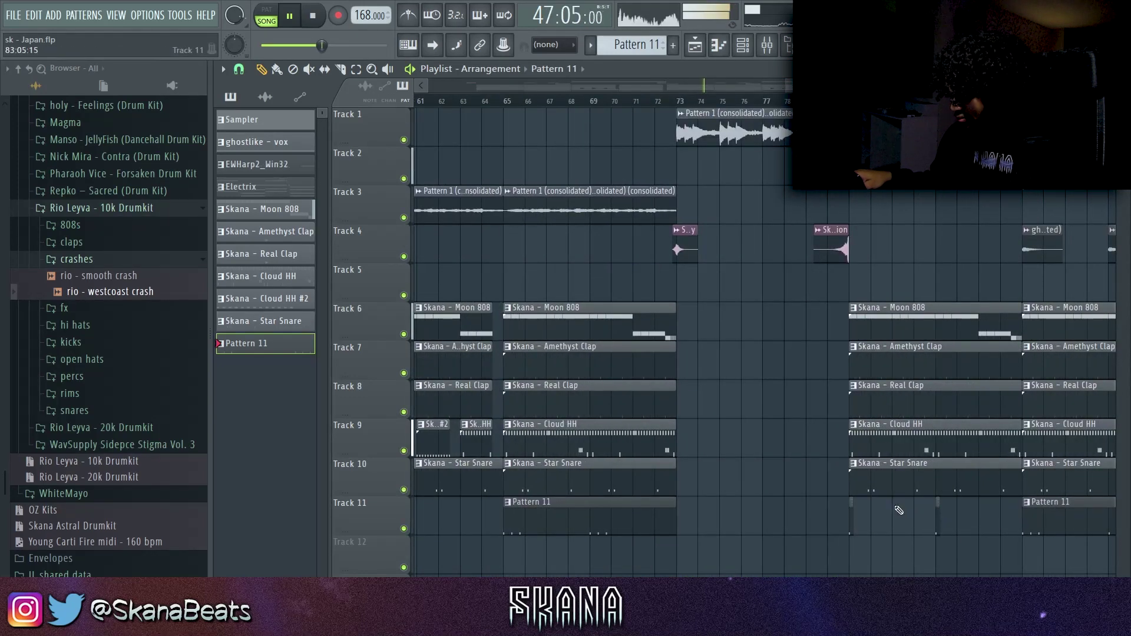
Save the project and hide the browser to give the full arrangement more room in the playlist
{"action": "scroll", "coordinate": [899, 510], "scroll_direction": "down", "scroll_amount": 5}
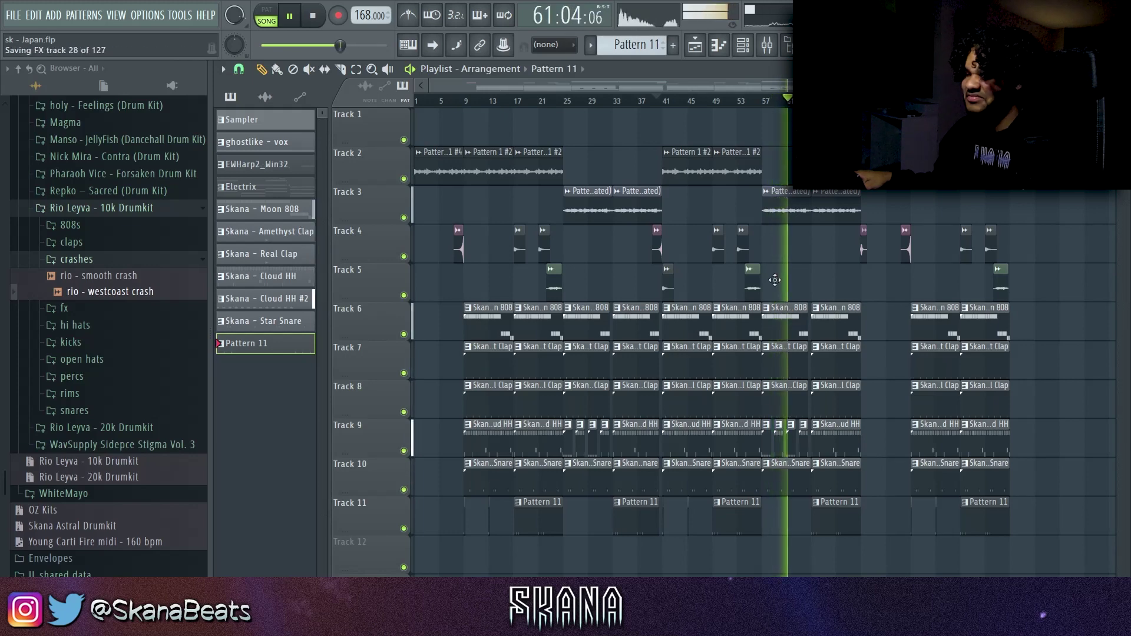
{"action": "key", "text": "alt+F8"}
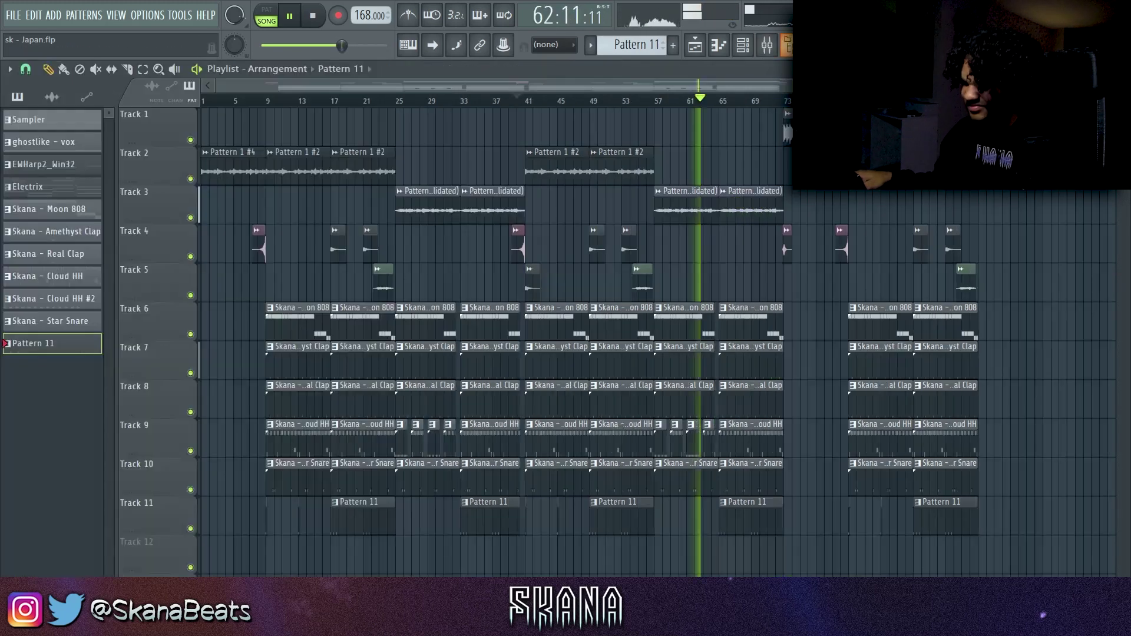